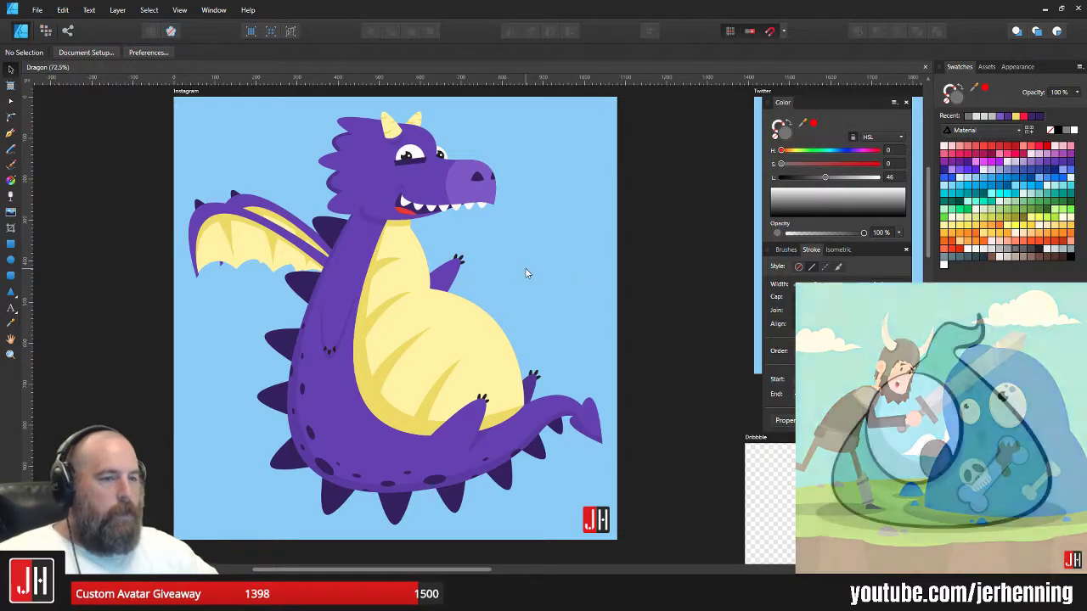
- Select the Instagram artboard and export it as a 1080 x 1080 px PNG
{"action": "scroll", "coordinate": [495, 249], "scroll_direction": "down", "scroll_amount": 3}
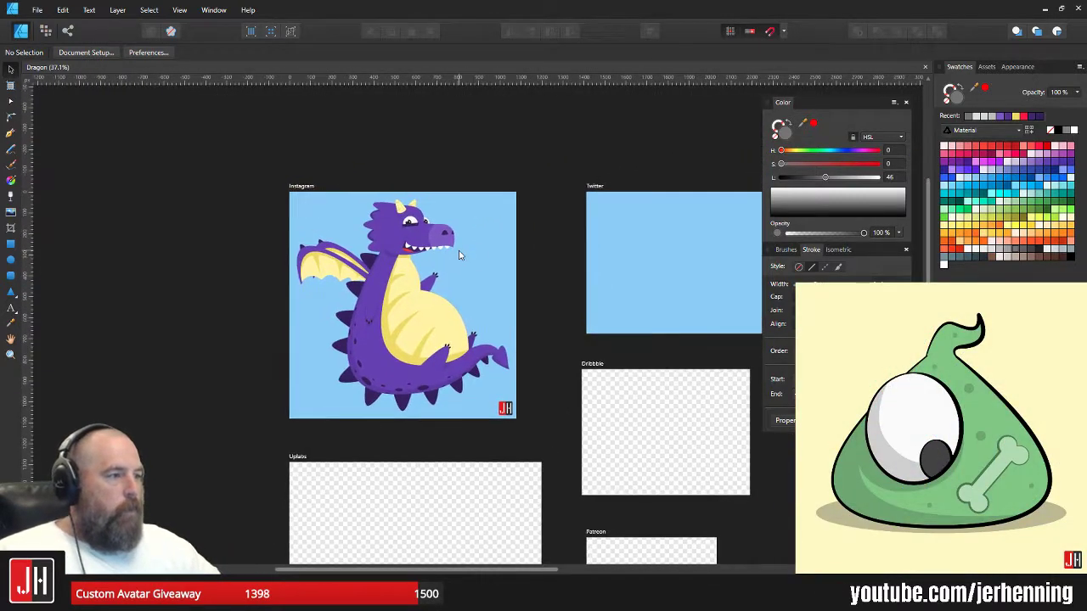
{"action": "scroll", "coordinate": [321, 228], "scroll_direction": "up", "scroll_amount": 1}
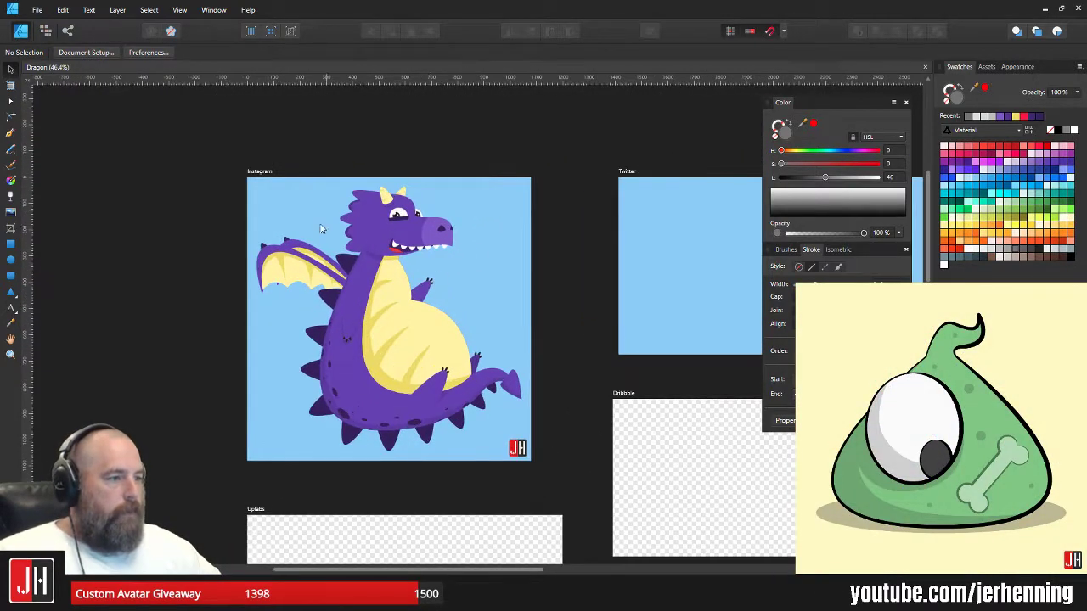
{"action": "left_click", "coordinate": [260, 171]}
{"action": "left_click", "coordinate": [37, 11]}
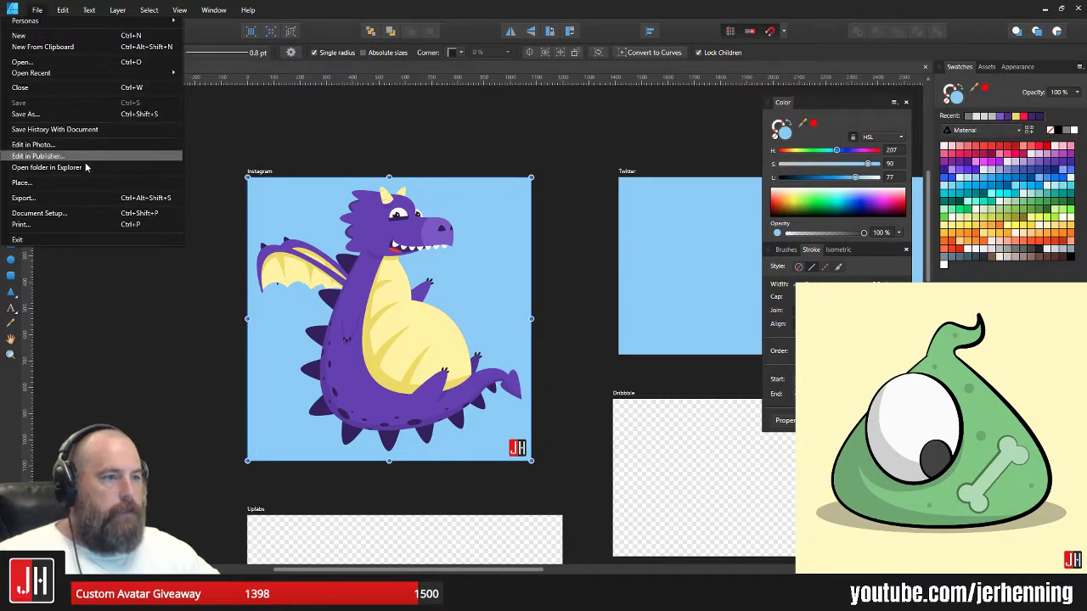
{"action": "left_click", "coordinate": [94, 198]}
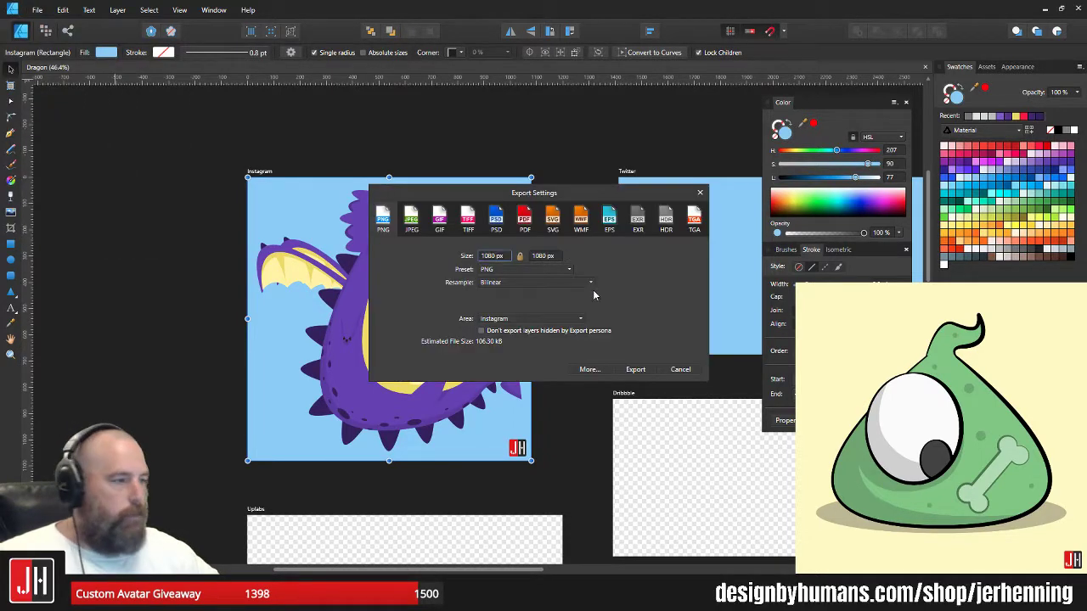
{"action": "left_click", "coordinate": [635, 369]}
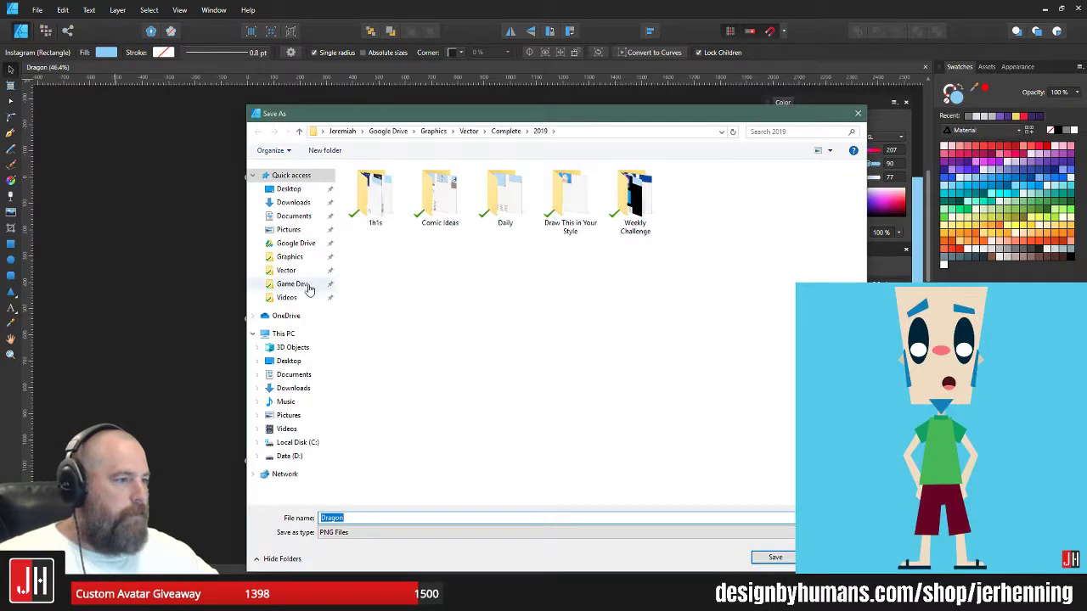
- Save the exported image in the Google Drive Stream > Slide Show folder under a name beginning with "Flying Dra"
{"action": "left_click", "coordinate": [284, 243]}
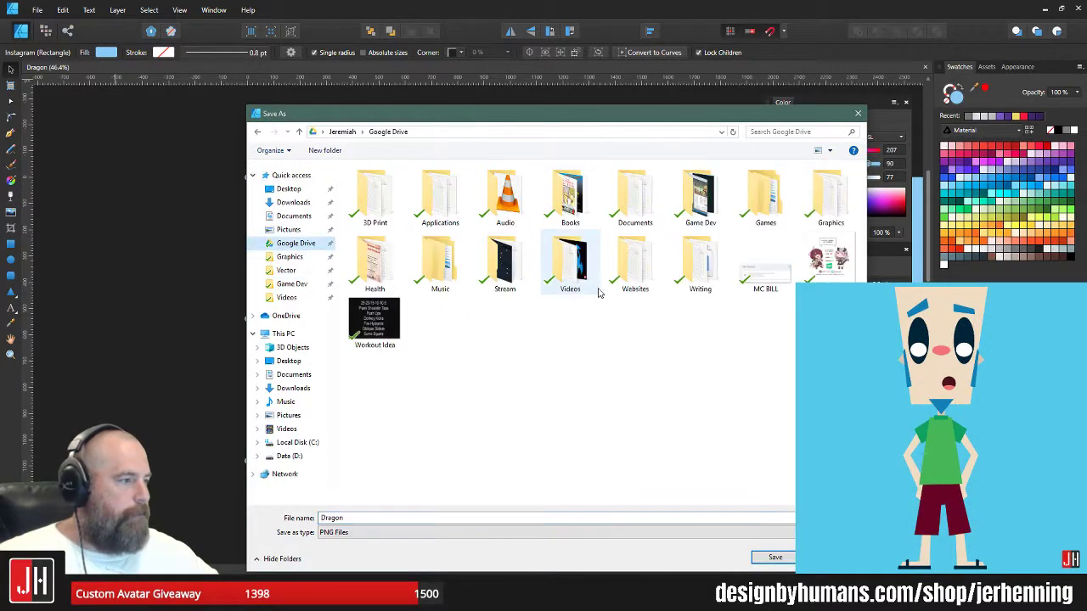
{"action": "double_click", "coordinate": [520, 269]}
{"action": "double_click", "coordinate": [431, 213]}
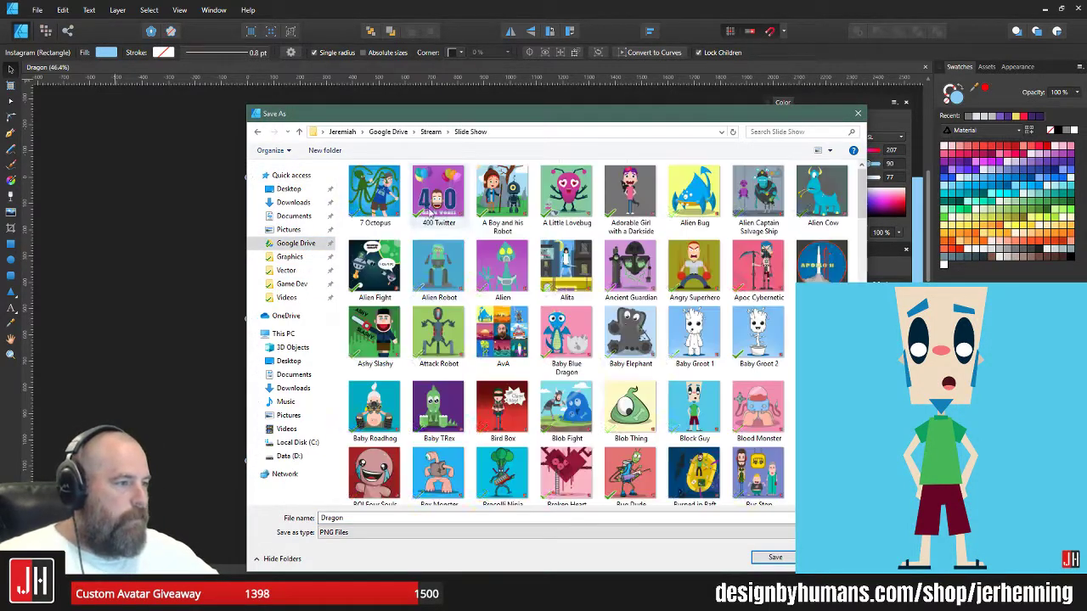
{"action": "left_click", "coordinate": [423, 515]}
{"action": "type", "text": "Dragon"}
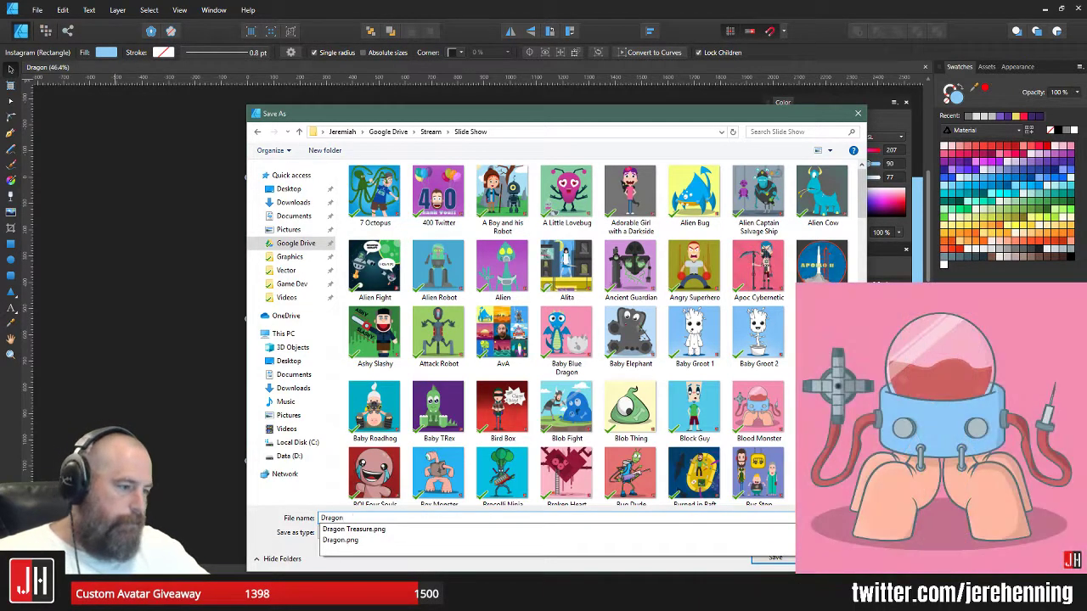
{"action": "key", "text": "BackSpace"}
{"action": "key", "text": "BackSpace"}
{"action": "key", "text": "BackSpace"}
{"action": "key", "text": "BackSpace"}
{"action": "key", "text": "BackSpace"}
{"action": "type", "text": "Flying Dr"}
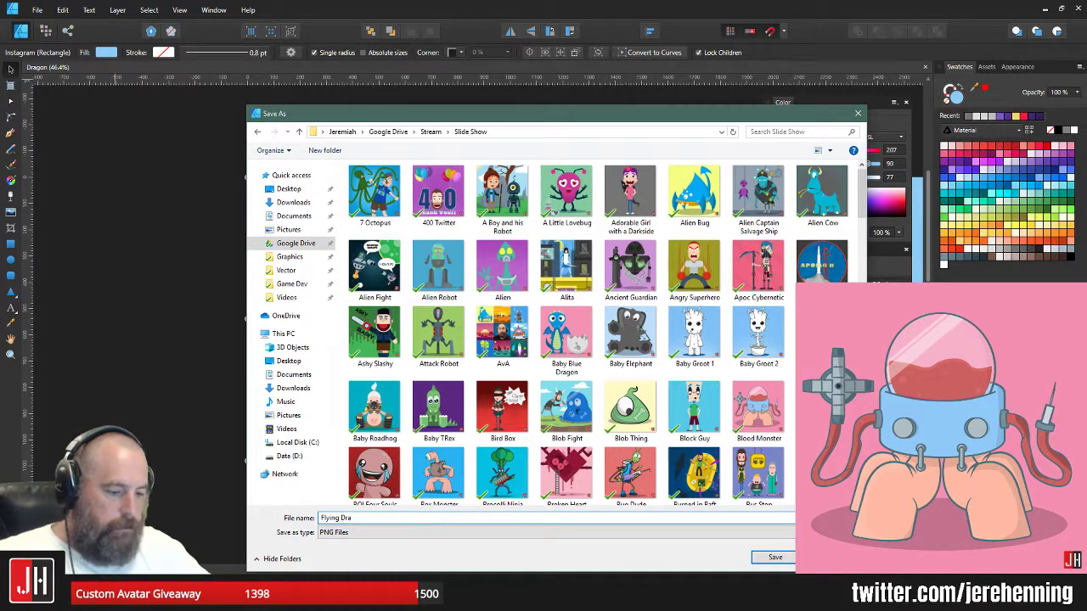
{"action": "key", "text": "Return"}
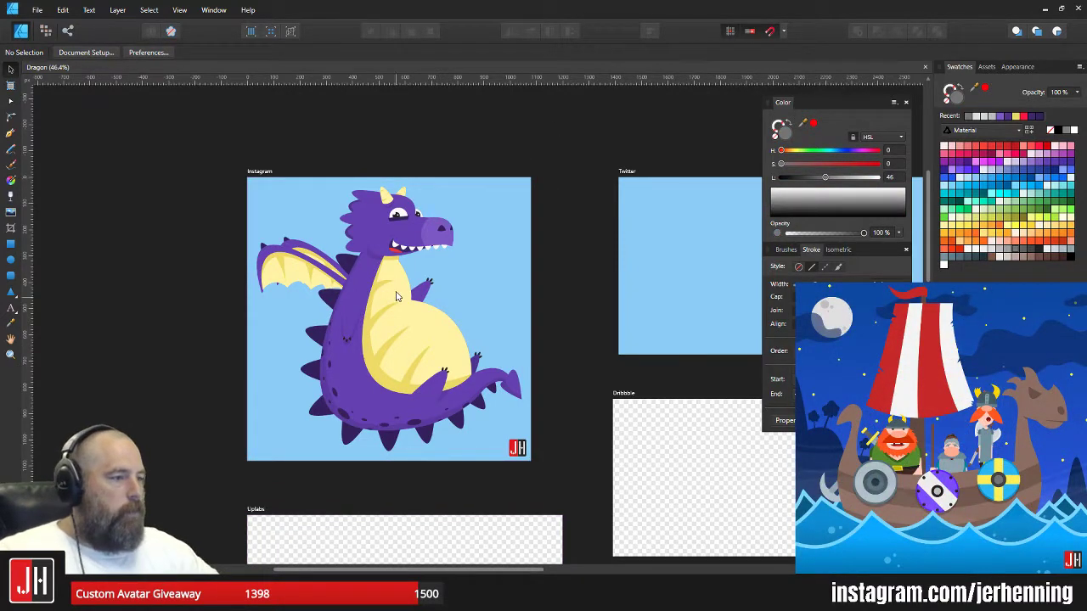
{"action": "scroll", "coordinate": [399, 294], "scroll_direction": "up", "scroll_amount": 5}
{"action": "left_click", "coordinate": [416, 273]}
{"action": "scroll", "coordinate": [420, 287], "scroll_direction": "down", "scroll_amount": 4}
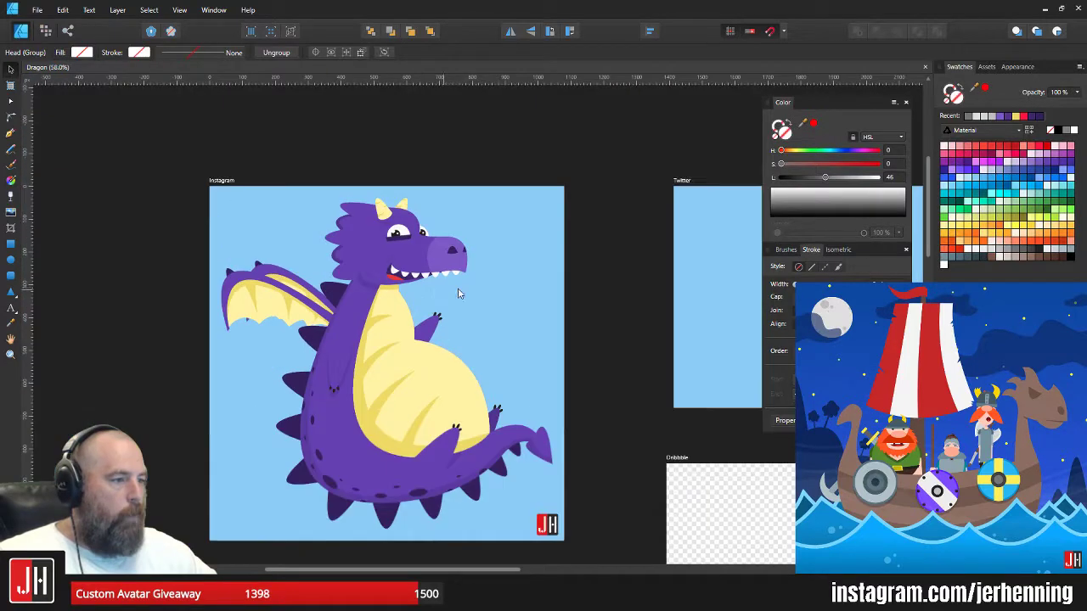
{"action": "left_click", "coordinate": [440, 151]}
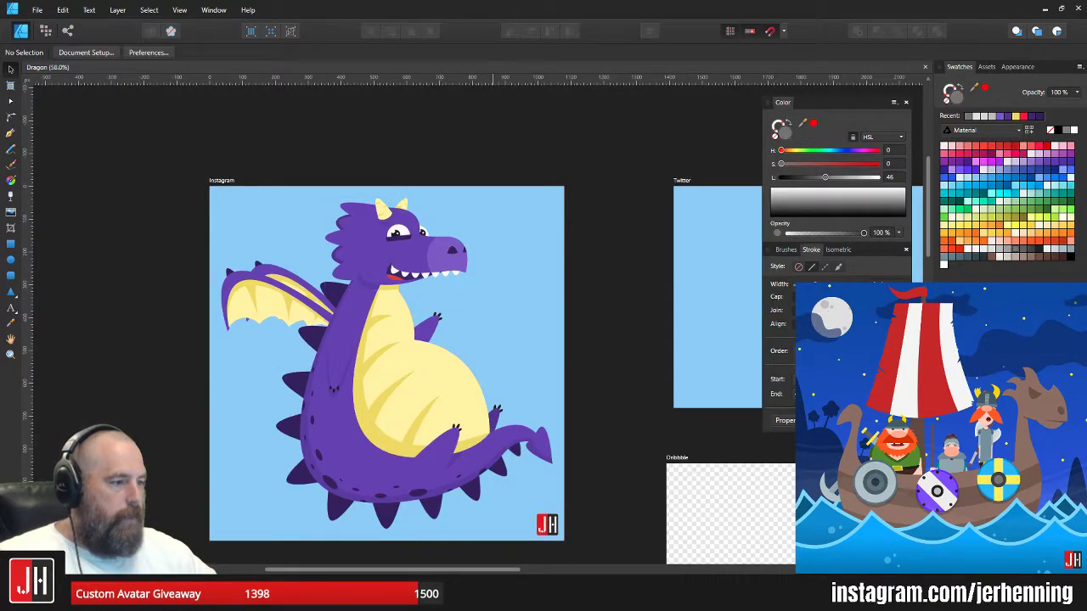
- Switch to OpenToonz to examine the Dragon Animation scene, and minimise the application windows
{"action": "key", "text": "alt+Tab"}
{"action": "scroll", "coordinate": [508, 202], "scroll_direction": "down", "scroll_amount": 2}
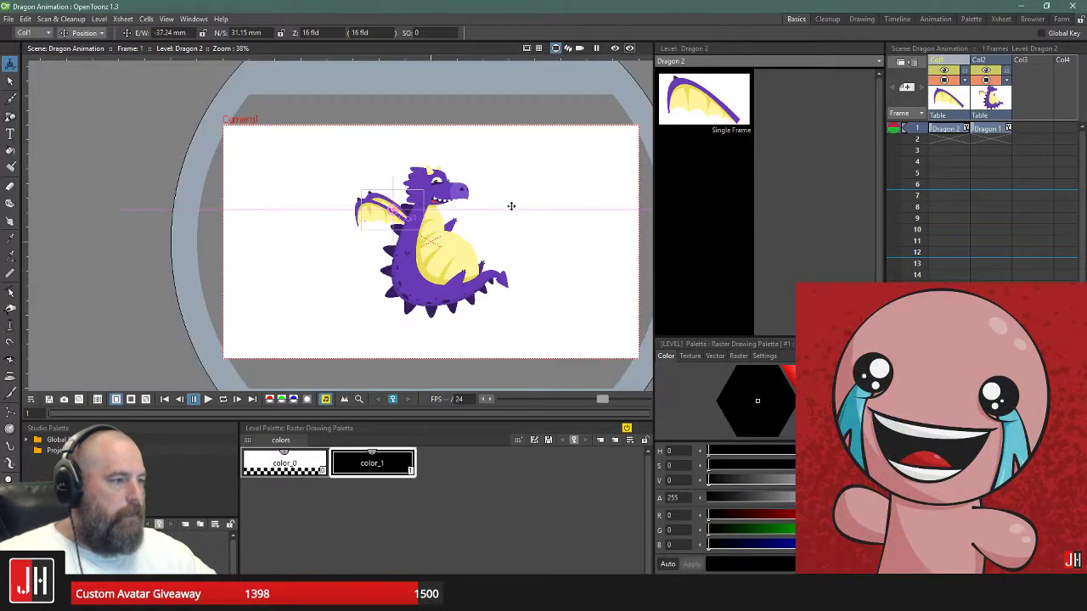
{"action": "scroll", "coordinate": [492, 204], "scroll_direction": "up", "scroll_amount": 3}
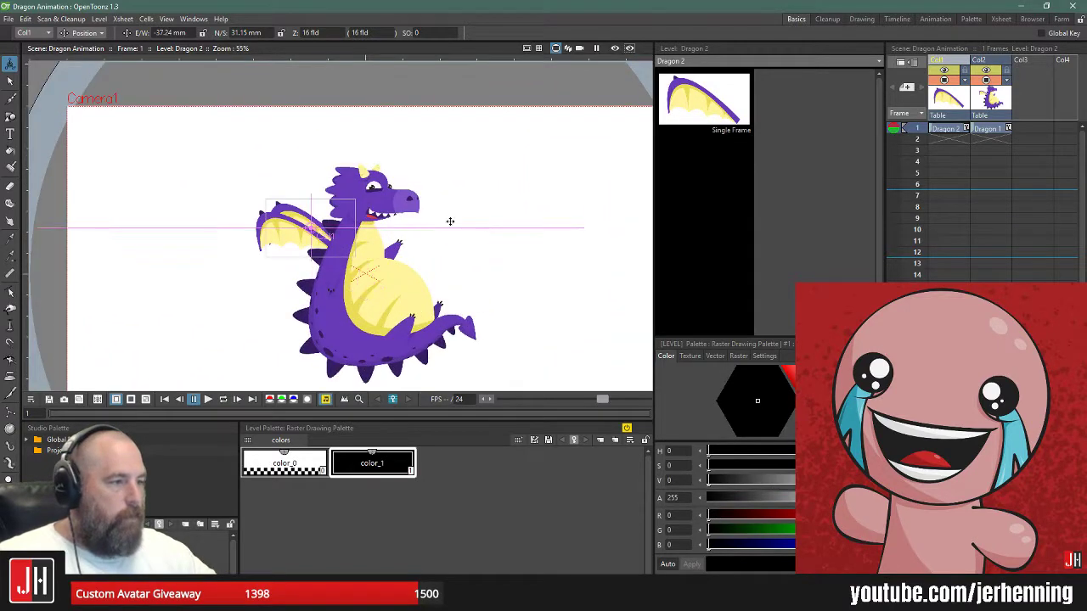
{"action": "scroll", "coordinate": [453, 217], "scroll_direction": "down", "scroll_amount": 2}
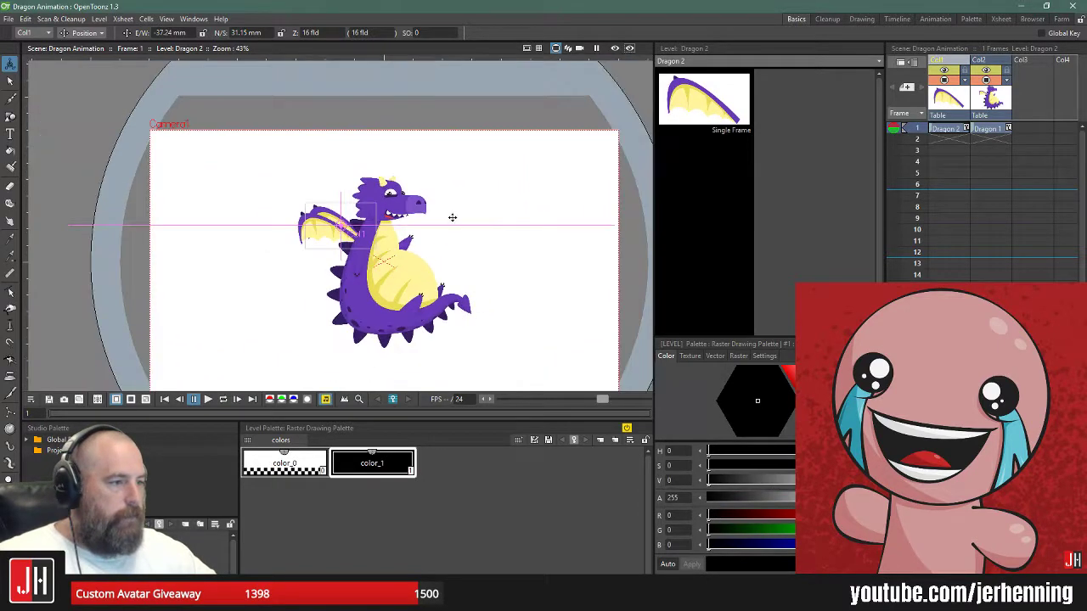
{"action": "left_click", "coordinate": [1025, 6]}
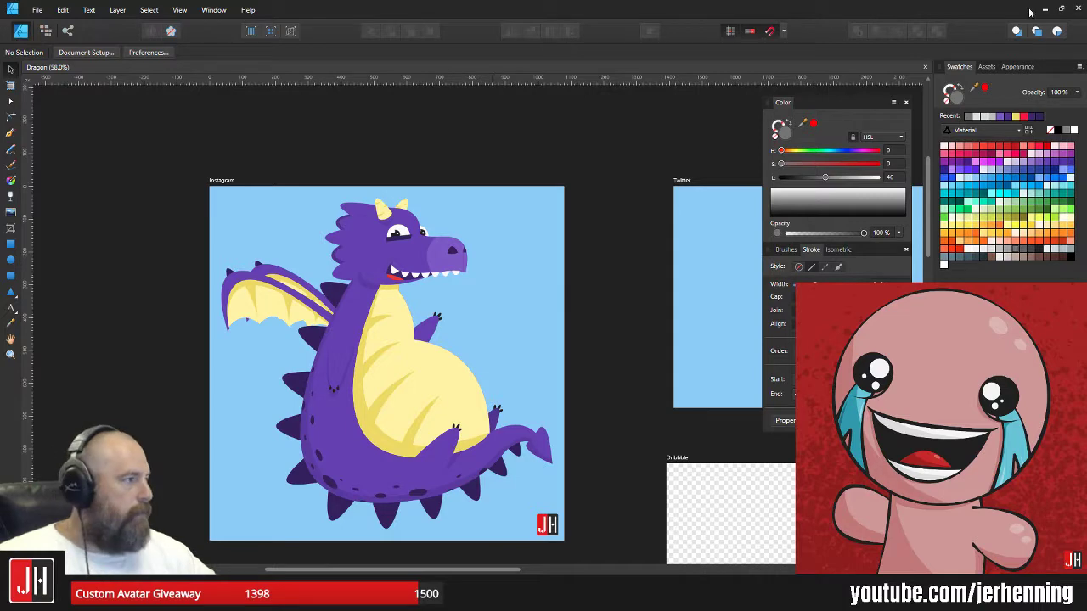
{"action": "left_click", "coordinate": [1044, 9]}
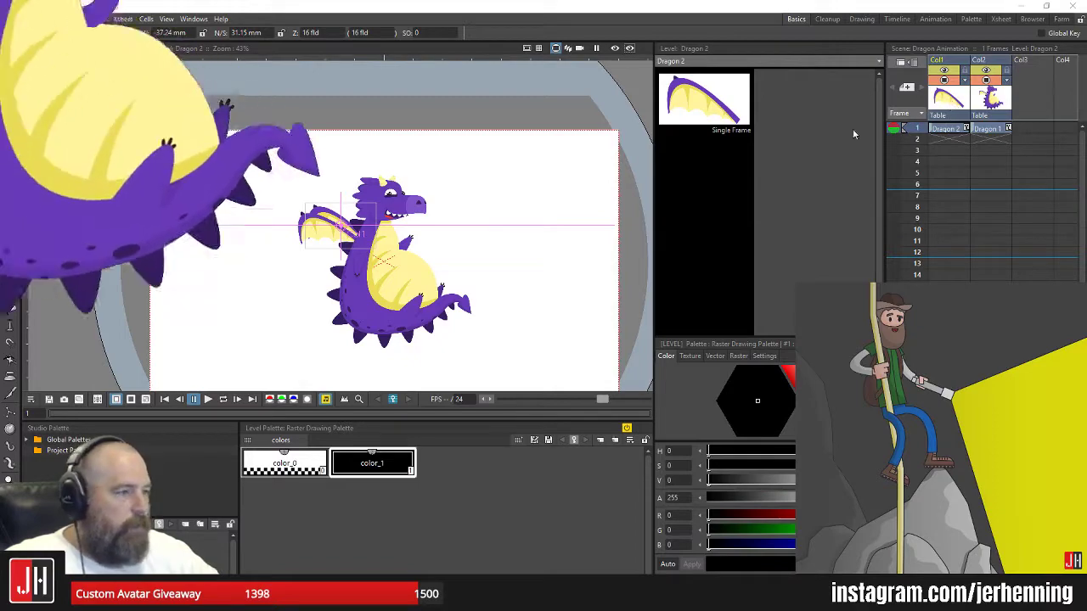
- Hide the dragon body column, Col2, in the OpenToonz viewer to isolate the separate wing
{"action": "scroll", "coordinate": [410, 205], "scroll_direction": "up", "scroll_amount": 1}
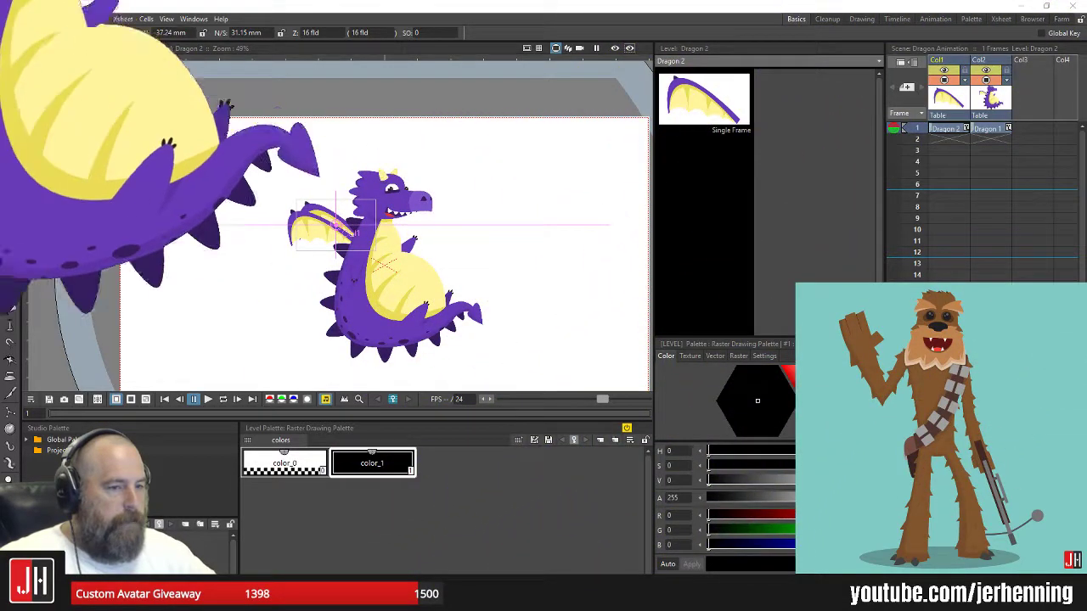
{"action": "scroll", "coordinate": [268, 211], "scroll_direction": "down", "scroll_amount": 1}
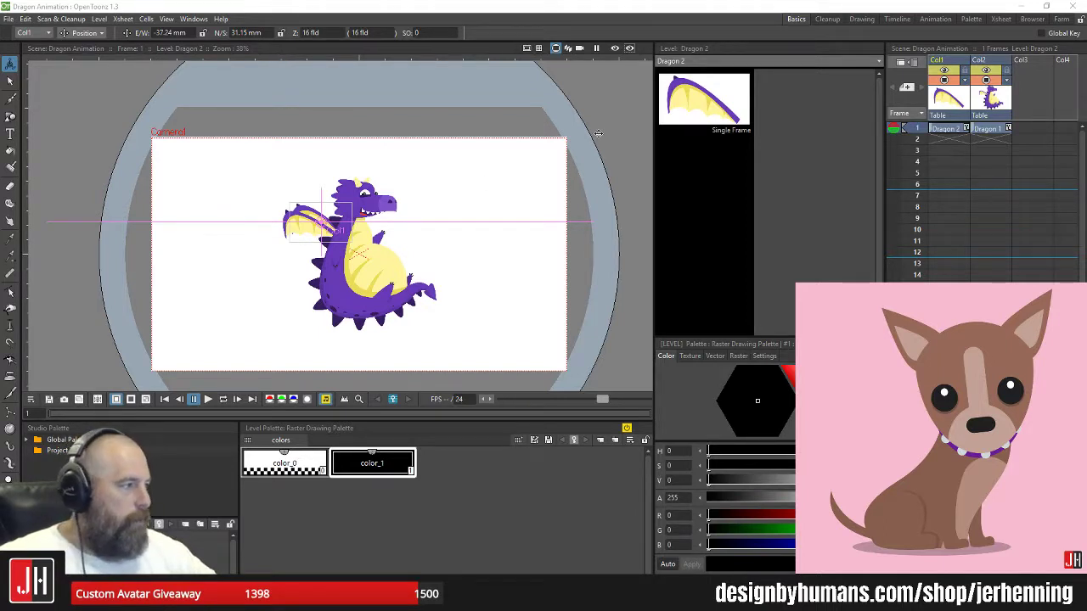
{"action": "scroll", "coordinate": [351, 113], "scroll_direction": "up", "scroll_amount": 1}
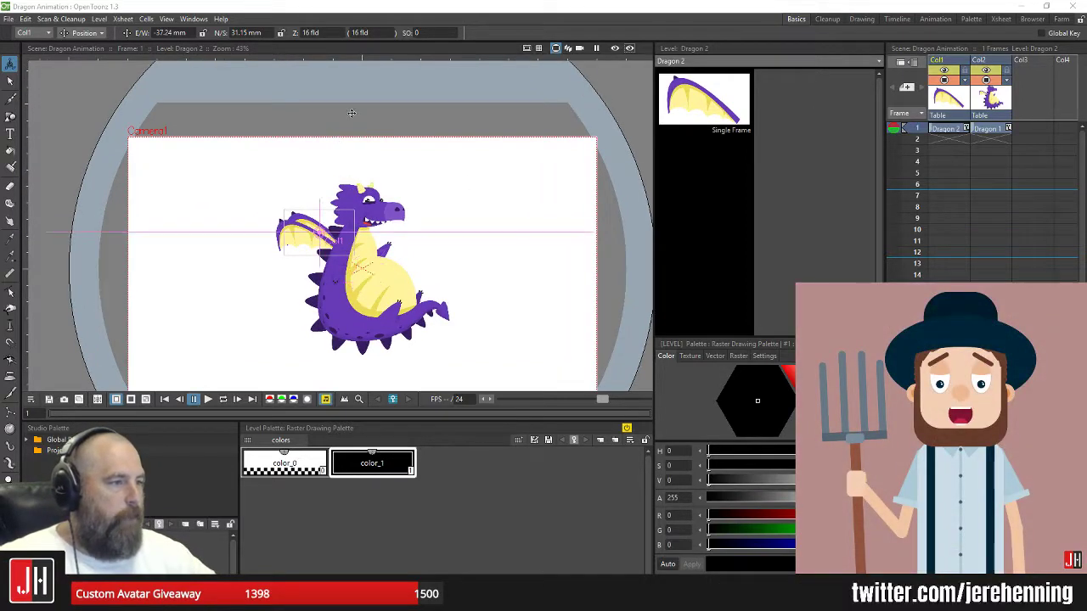
{"action": "scroll", "coordinate": [327, 278], "scroll_direction": "up", "scroll_amount": 4}
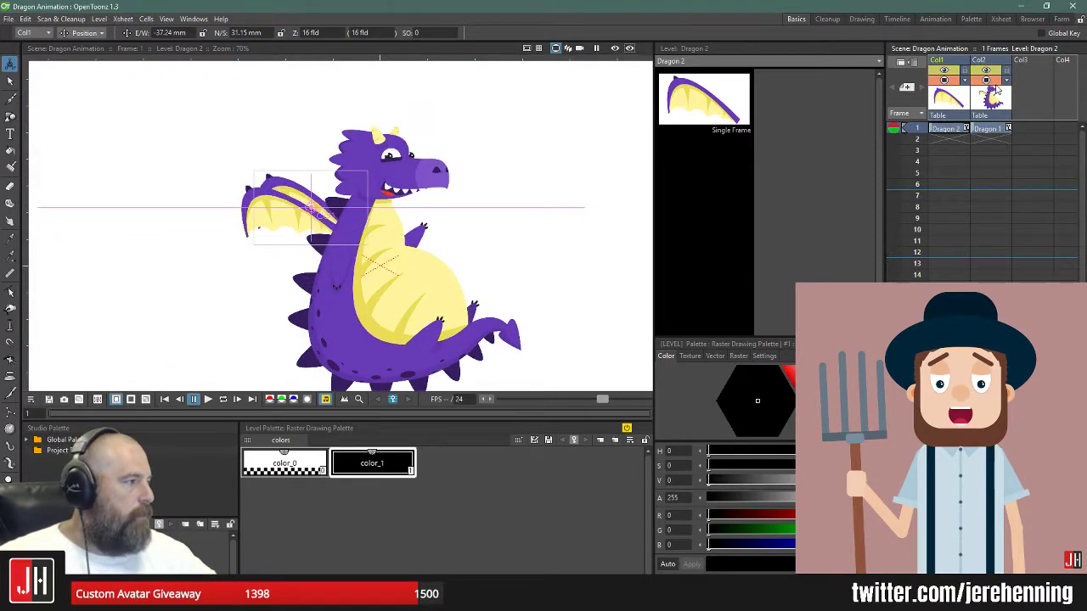
{"action": "left_click", "coordinate": [987, 81]}
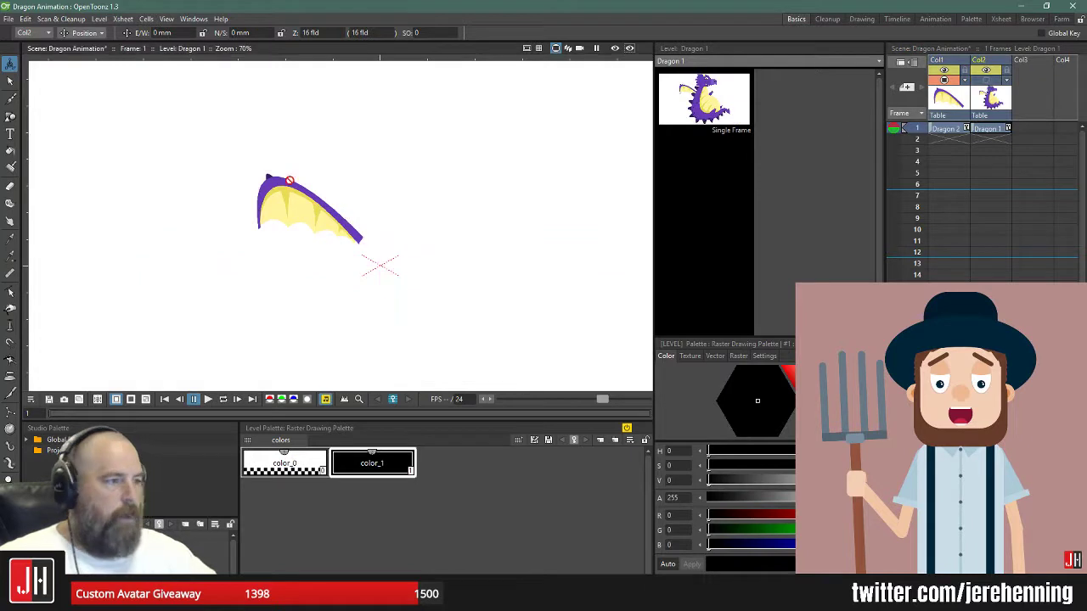
{"action": "scroll", "coordinate": [293, 178], "scroll_direction": "up", "scroll_amount": 2}
{"action": "scroll", "coordinate": [254, 163], "scroll_direction": "down", "scroll_amount": 2}
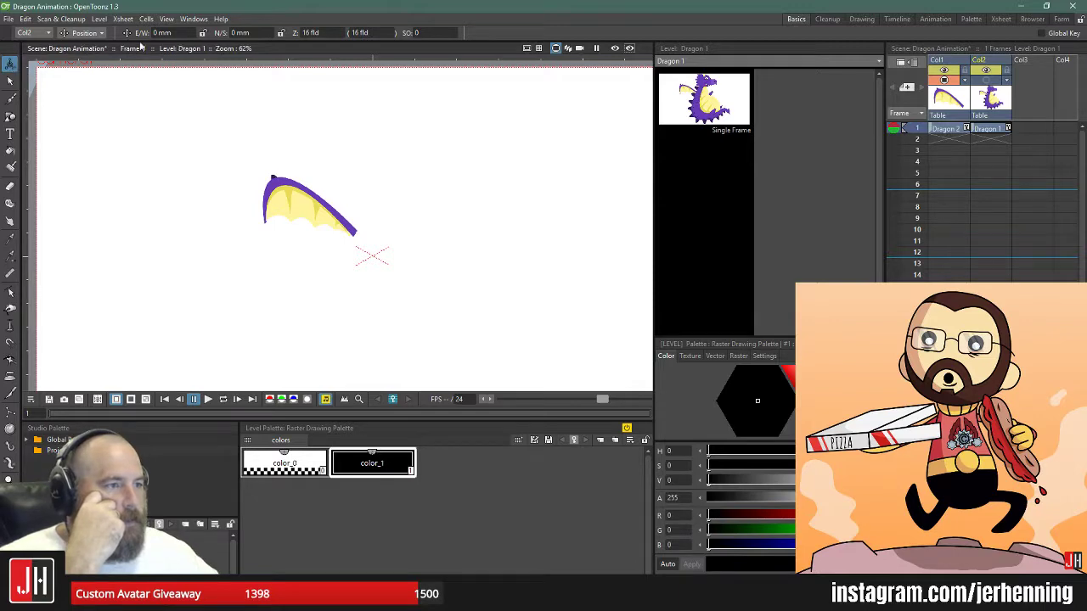
- Set the Animate tool to Rotation and try rotating the wing in Col1, undoing the attempt
{"action": "left_click", "coordinate": [84, 32]}
{"action": "left_click", "coordinate": [92, 61]}
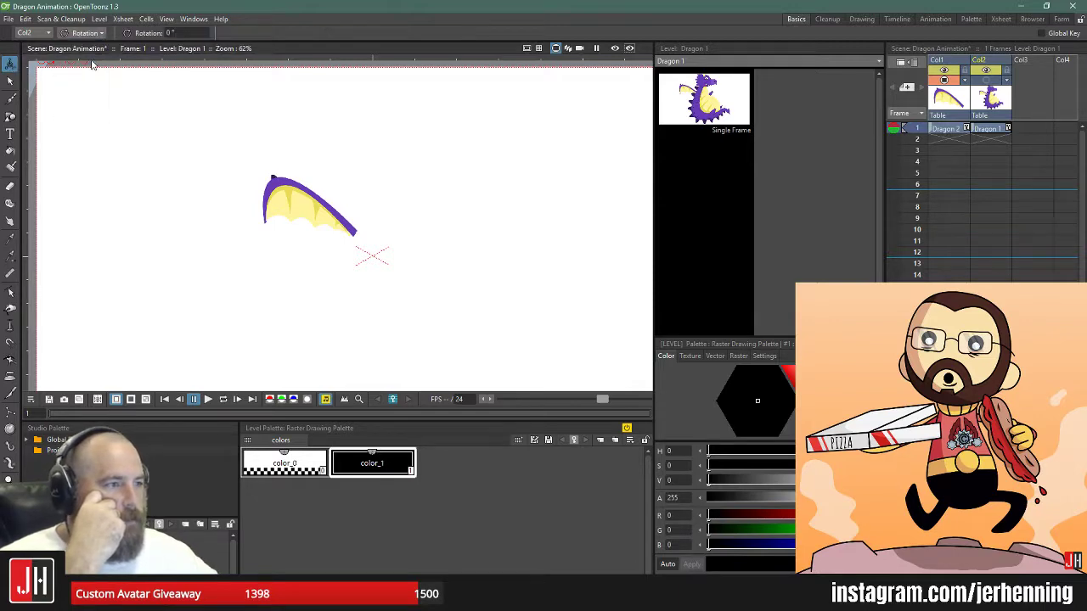
{"action": "scroll", "coordinate": [383, 238], "scroll_direction": "down", "scroll_amount": 3}
{"action": "scroll", "coordinate": [357, 229], "scroll_direction": "up", "scroll_amount": 5}
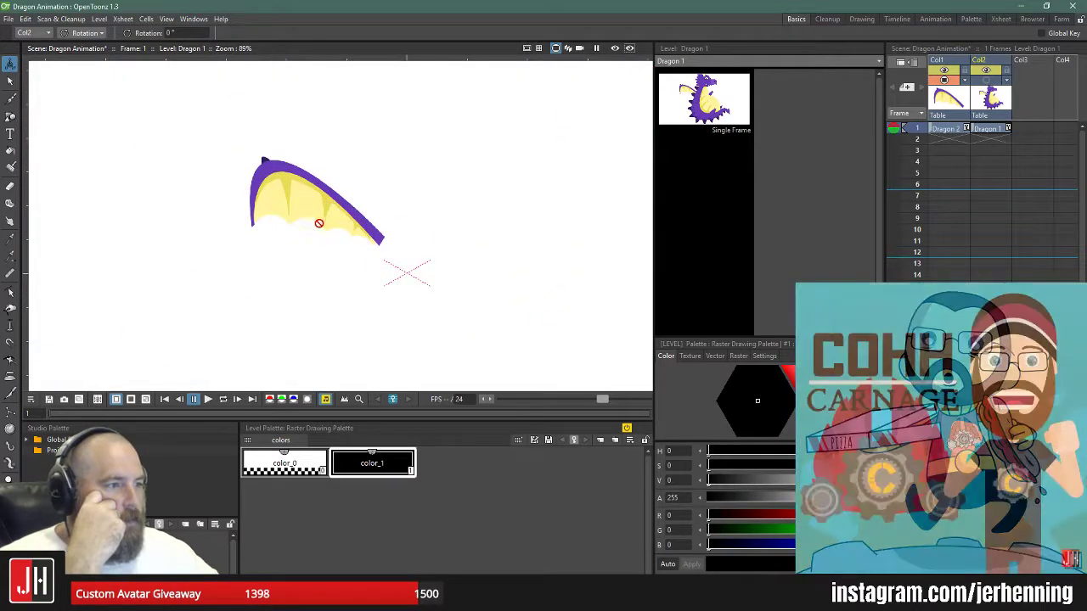
{"action": "left_click", "coordinate": [280, 213]}
{"action": "left_click", "coordinate": [543, 310]}
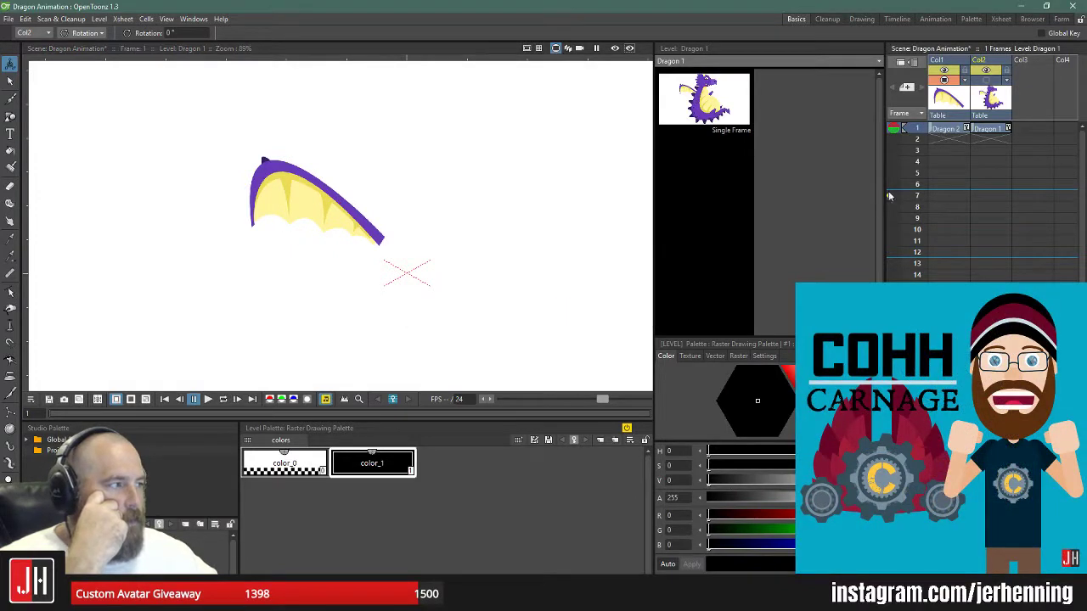
{"action": "left_click", "coordinate": [949, 102]}
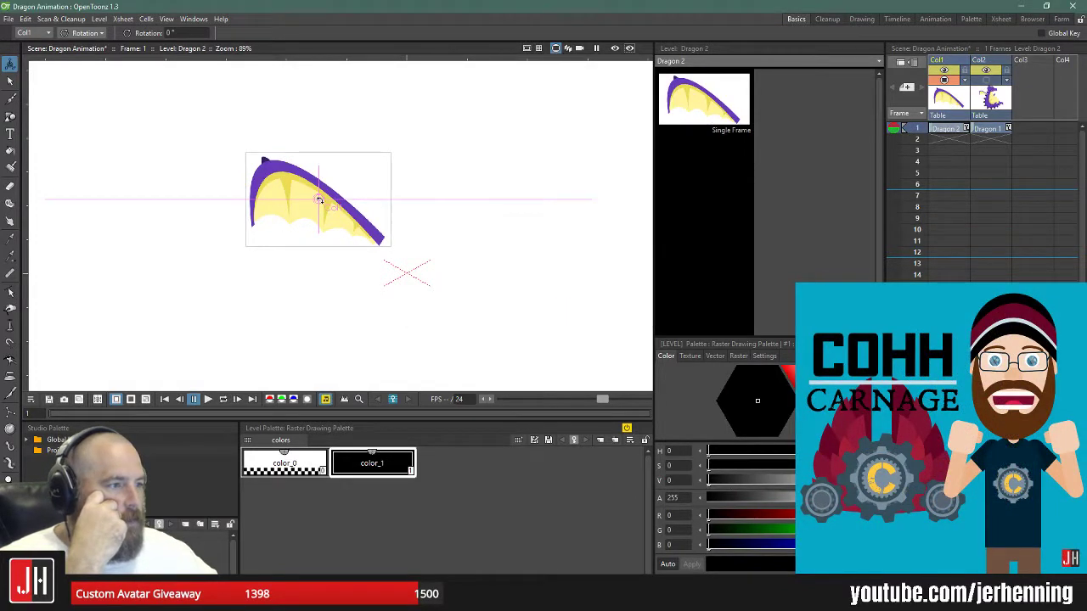
{"action": "left_click_drag", "start_coordinate": [316, 198], "coordinate": [303, 209]}
{"action": "key", "text": "ctrl+z"}
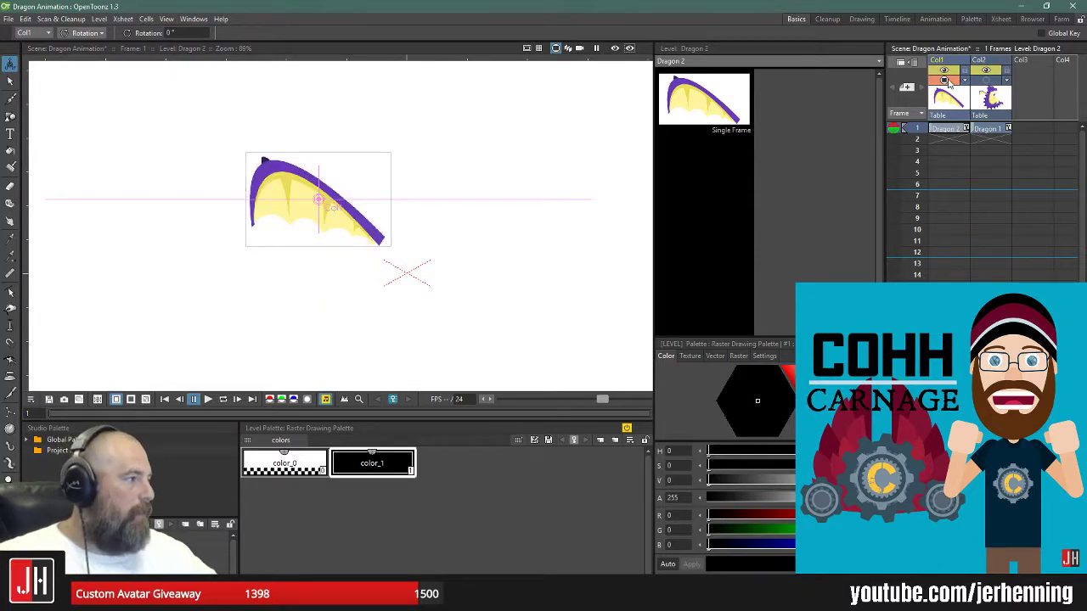
- Show only the dragon body column to inspect its attached wing, and switch the viewer back to the separate wing
{"action": "left_click", "coordinate": [986, 82]}
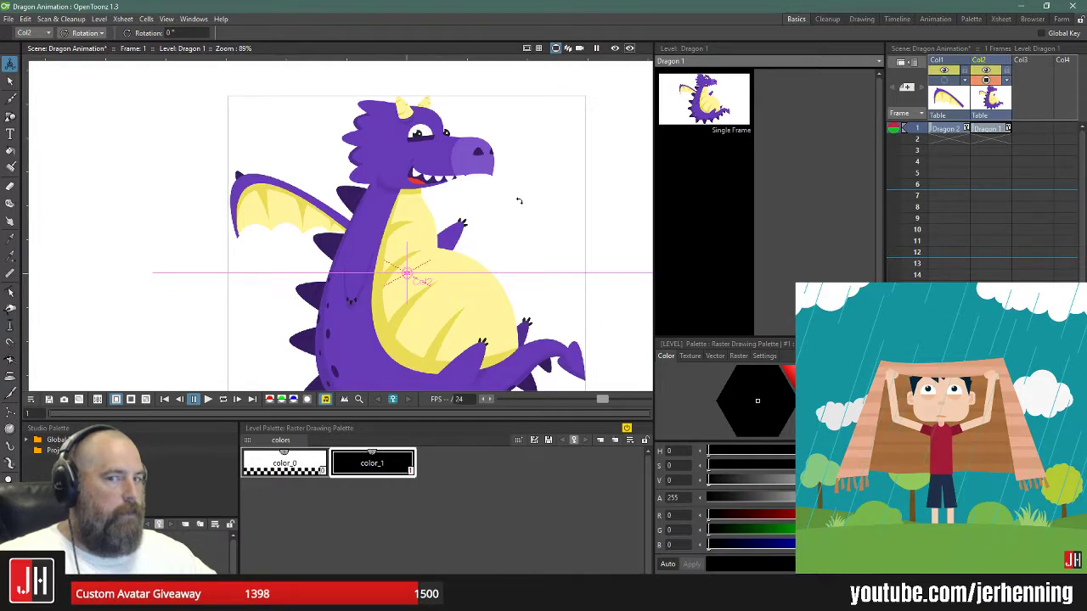
{"action": "scroll", "coordinate": [518, 200], "scroll_direction": "down", "scroll_amount": 2}
{"action": "scroll", "coordinate": [439, 269], "scroll_direction": "up", "scroll_amount": 3}
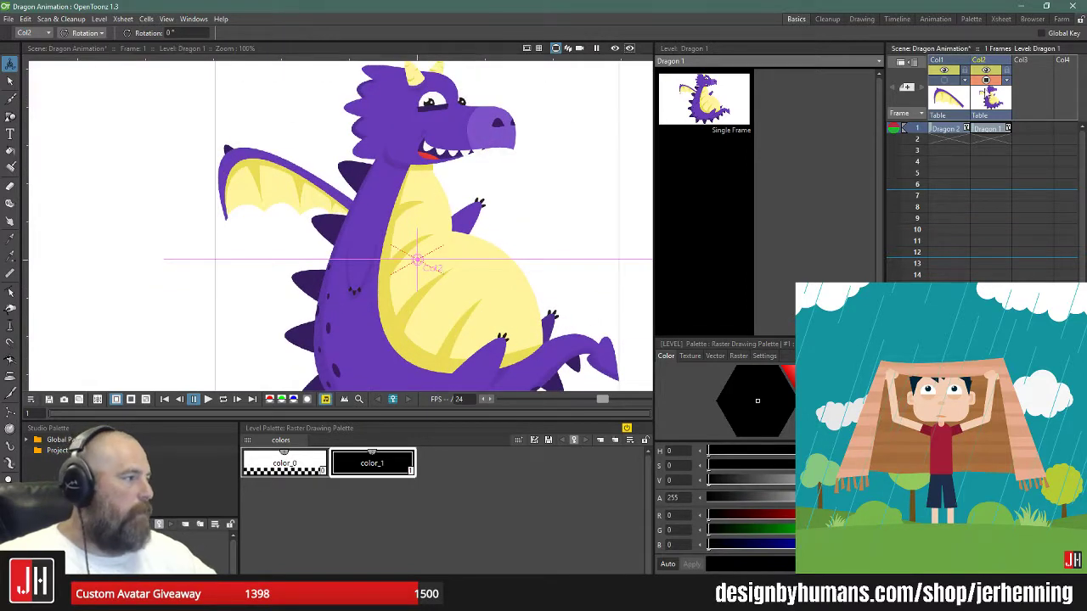
{"action": "left_click", "coordinate": [985, 80]}
{"action": "left_click", "coordinate": [944, 80]}
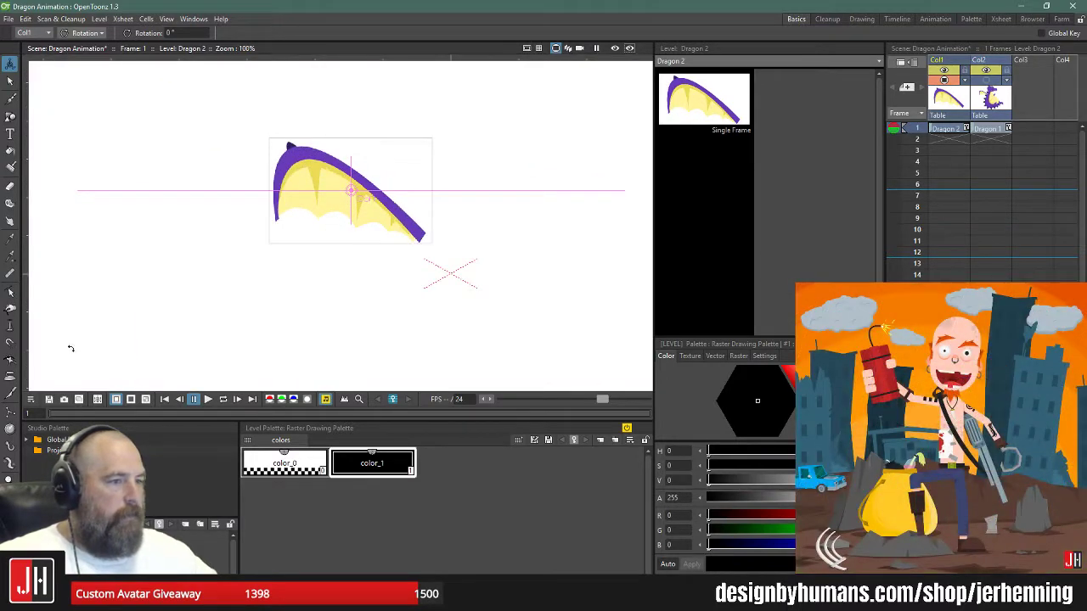
- Try to create a Plastic mesh for the separate wing with 5.08 mm edge length and a 5-pixel margin
{"action": "left_click", "coordinate": [10, 462]}
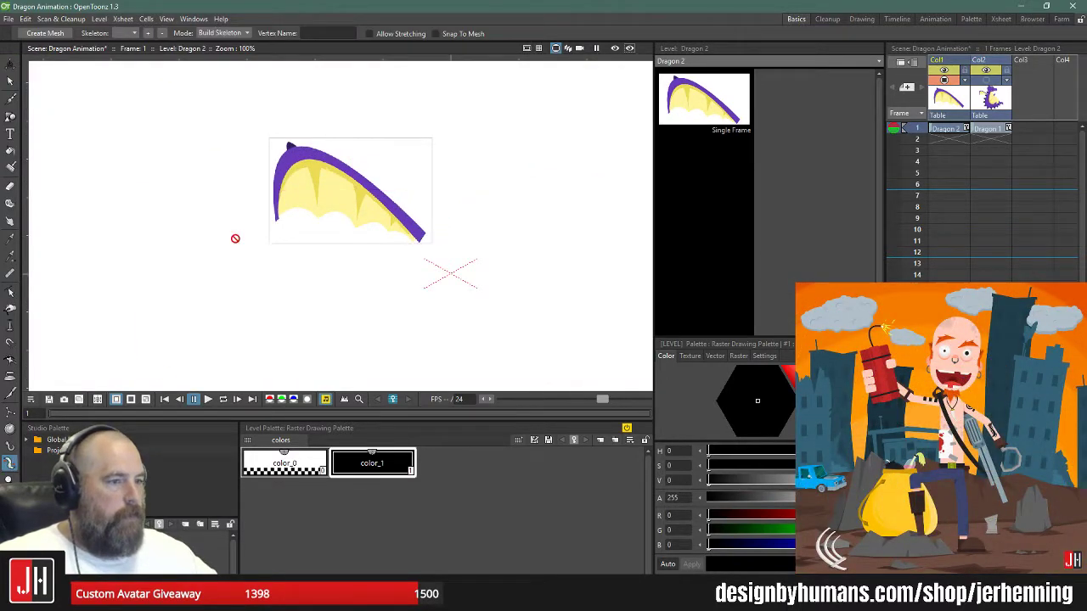
{"action": "left_click", "coordinate": [45, 33]}
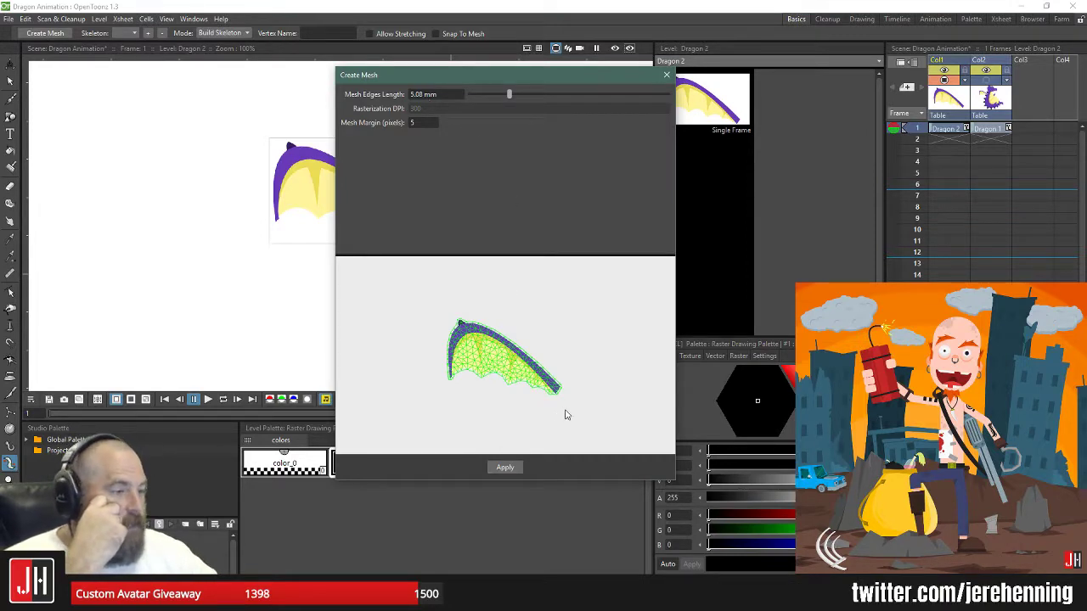
{"action": "left_click", "coordinate": [505, 468]}
{"action": "scroll", "coordinate": [416, 225], "scroll_direction": "down", "scroll_amount": 1}
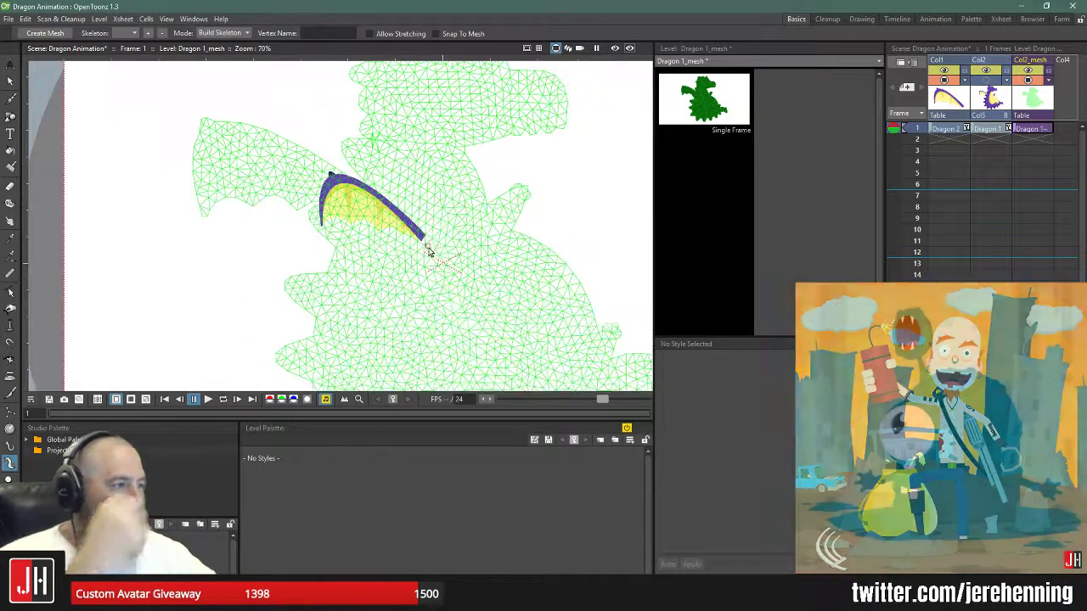
{"action": "key", "text": "ctrl+z"}
{"action": "left_click", "coordinate": [538, 311]}
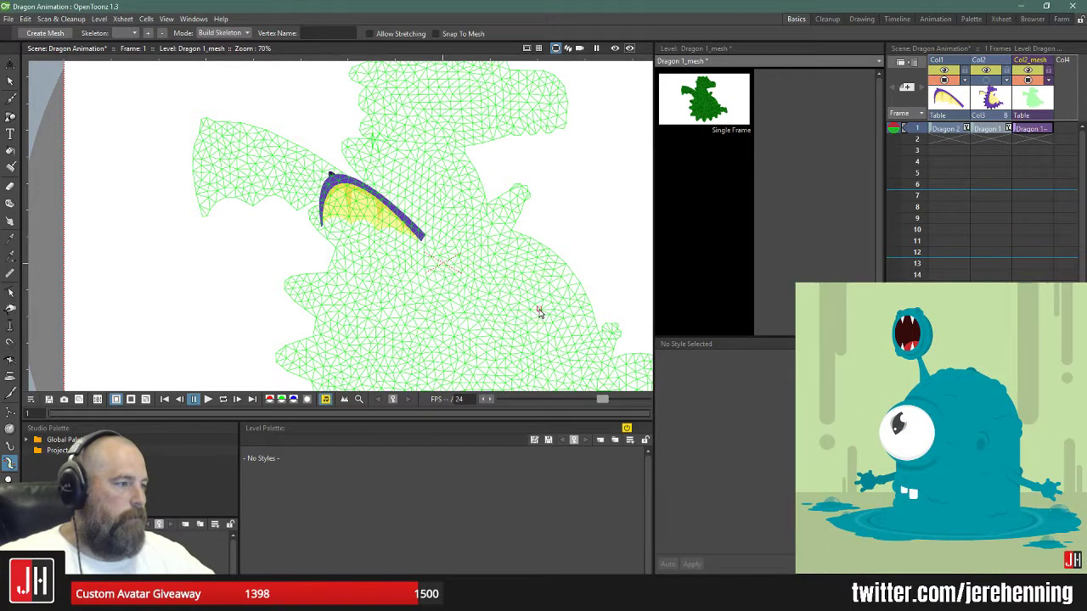
- Undo the last mesh edit and delete the dragon body's mesh column, Col2_mesh
{"action": "key", "text": "ctrl+z"}
{"action": "left_click", "coordinate": [556, 309]}
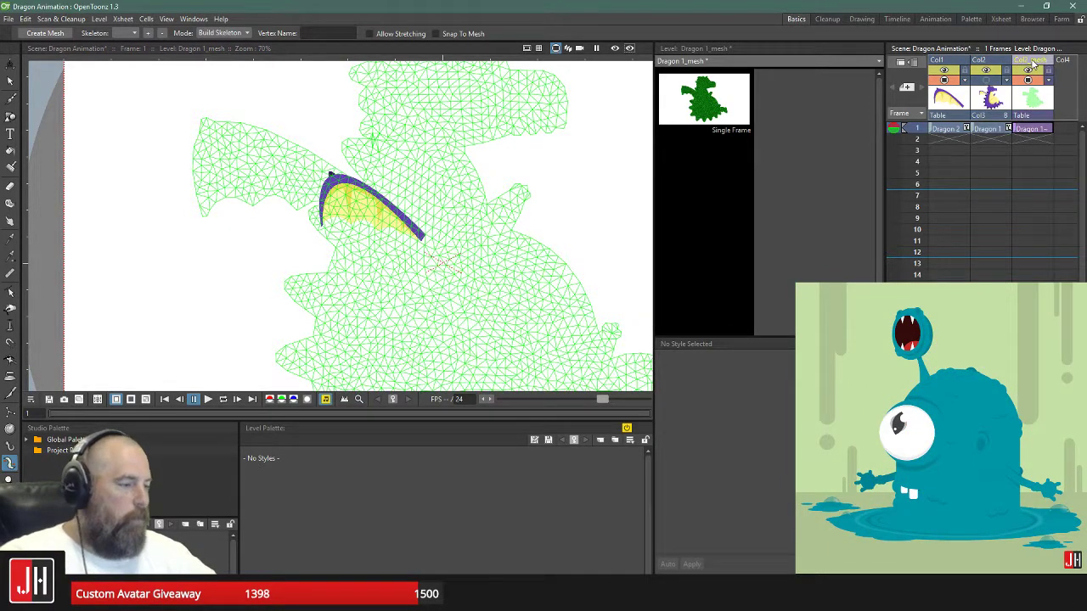
{"action": "key", "text": "Delete"}
- Create a Plastic mesh for the Dragon 2 wing in Col1 with 5.08 mm edge length and a 5-pixel margin
{"action": "left_click", "coordinate": [955, 93]}
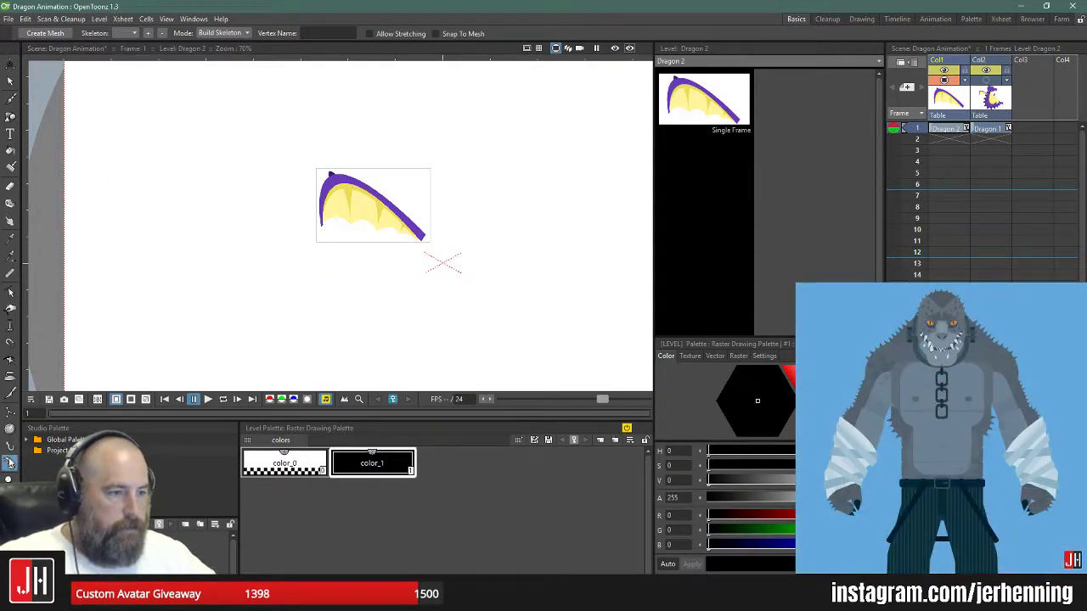
{"action": "left_click", "coordinate": [45, 33]}
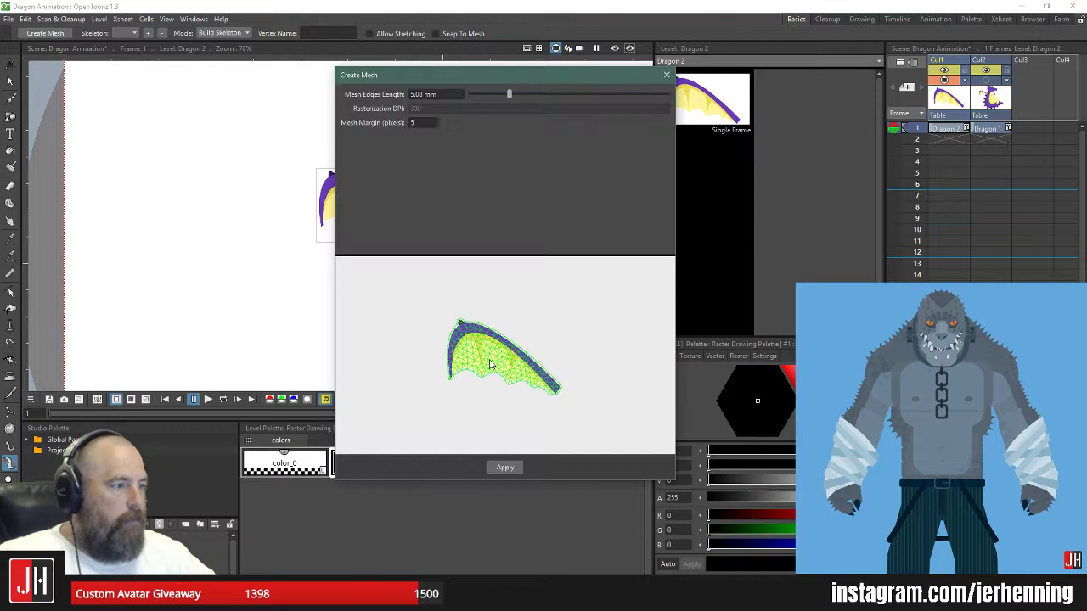
{"action": "left_click", "coordinate": [504, 468]}
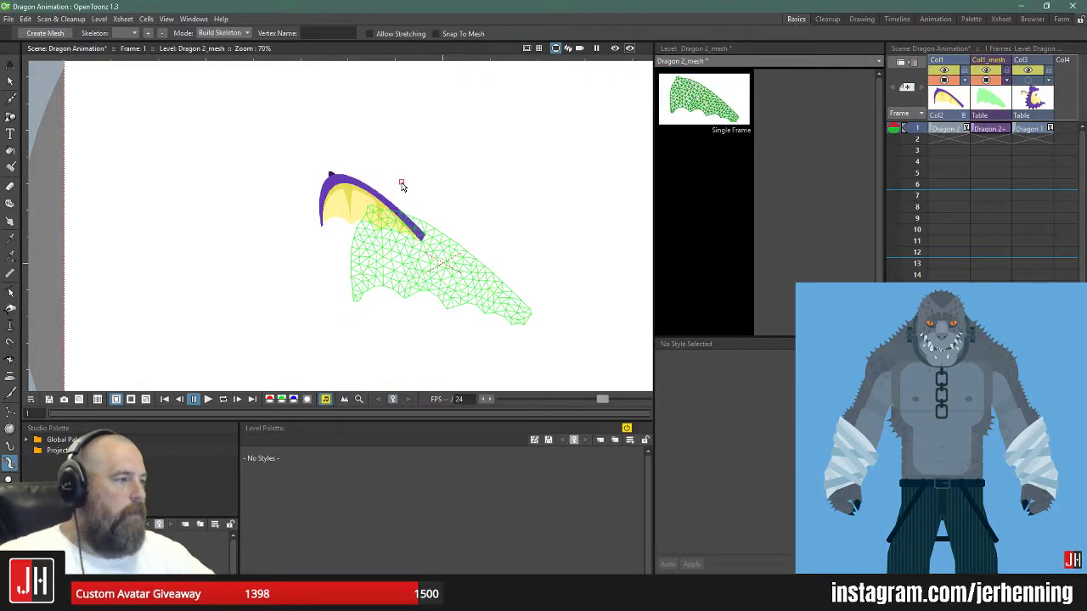
{"action": "scroll", "coordinate": [402, 185], "scroll_direction": "down", "scroll_amount": 3}
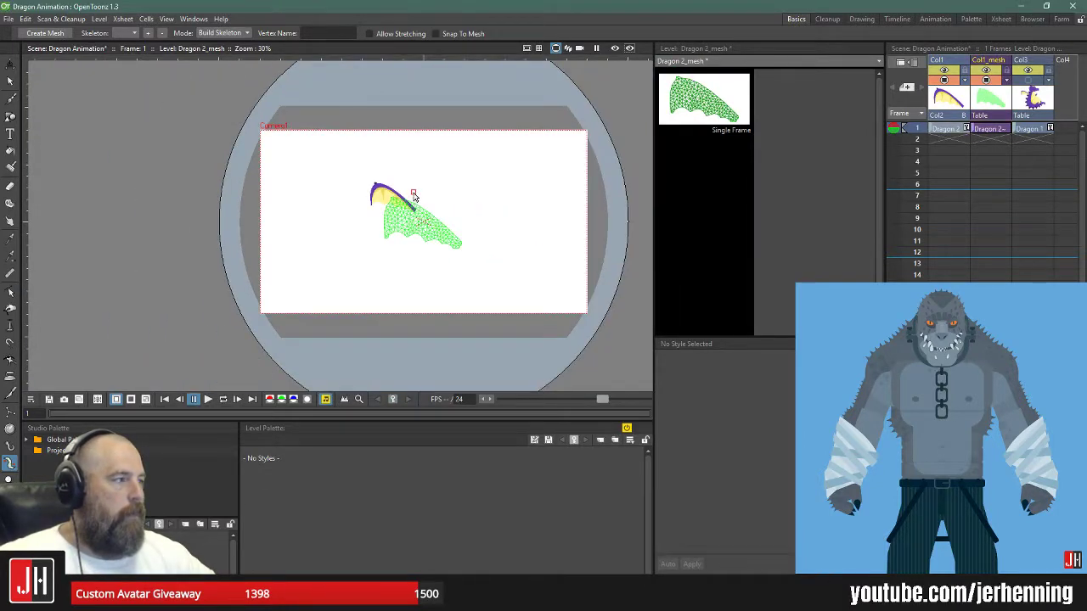
{"action": "scroll", "coordinate": [413, 196], "scroll_direction": "up", "scroll_amount": 3}
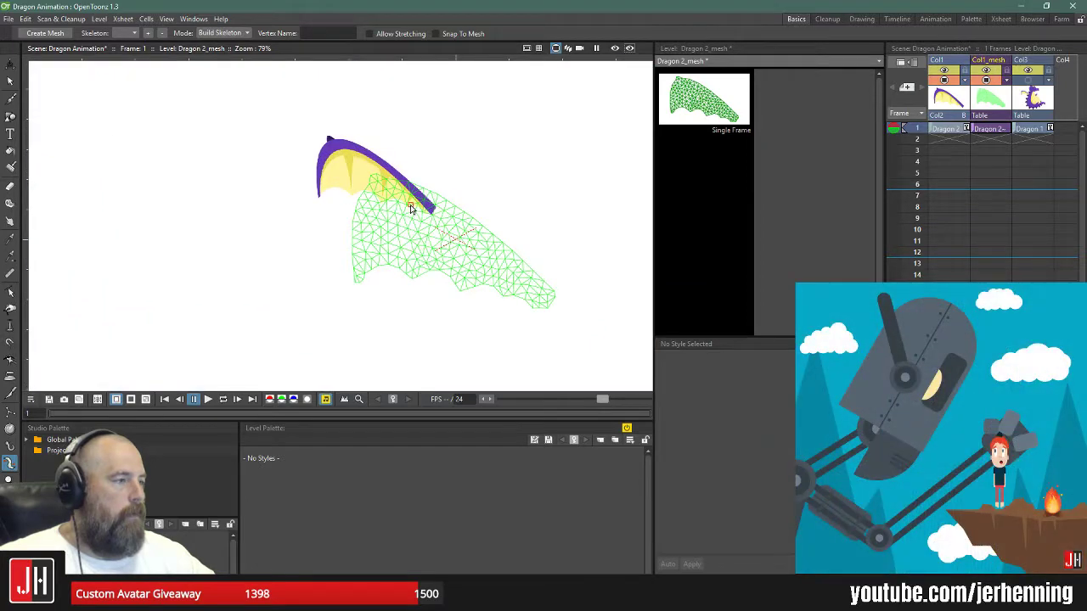
{"action": "scroll", "coordinate": [412, 207], "scroll_direction": "down", "scroll_amount": 2}
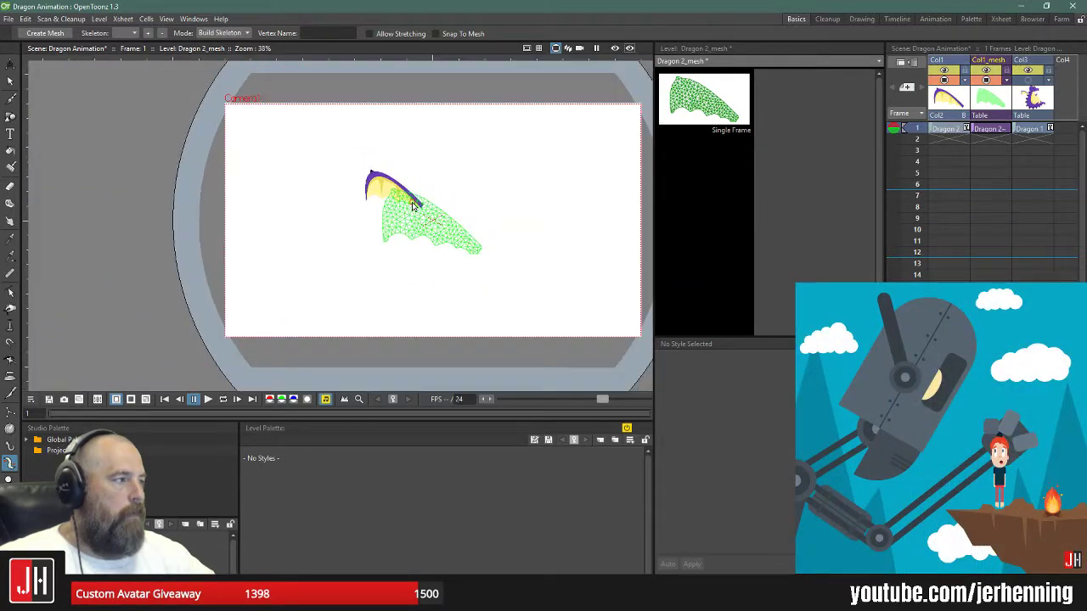
- Delete the wing, its mesh and the dragon body columns to empty the scene
{"action": "left_click", "coordinate": [958, 99]}
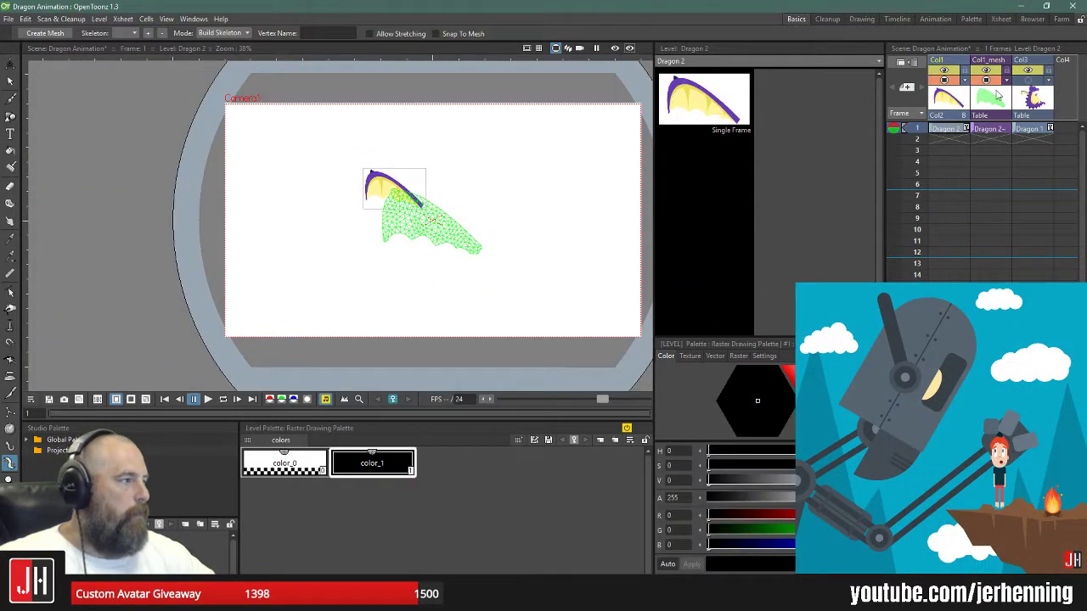
{"action": "left_click", "coordinate": [991, 66]}
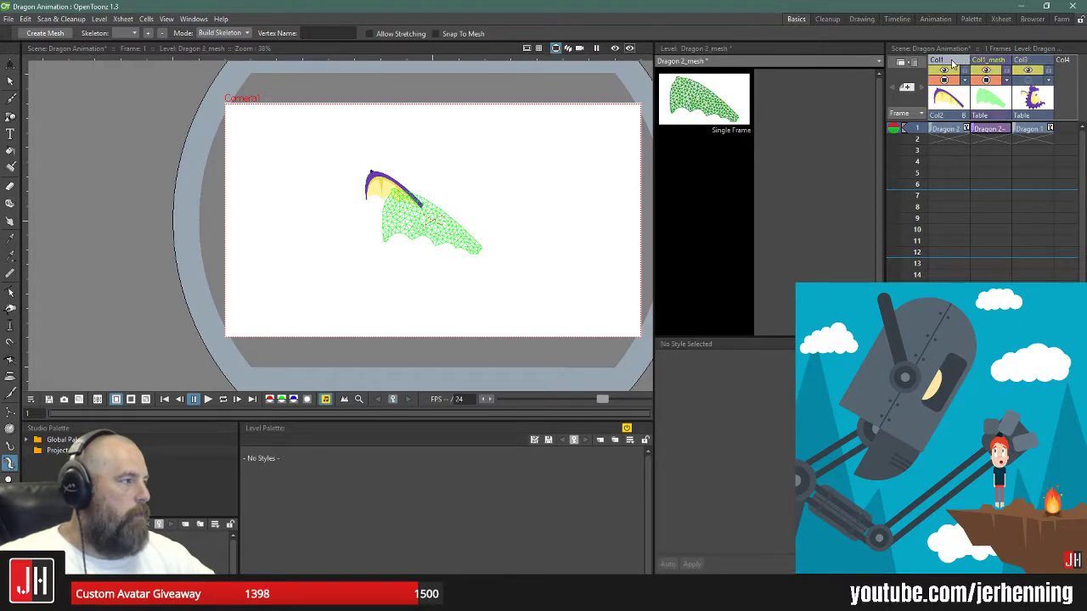
{"action": "left_click", "coordinate": [952, 64]}
{"action": "key", "text": "Delete"}
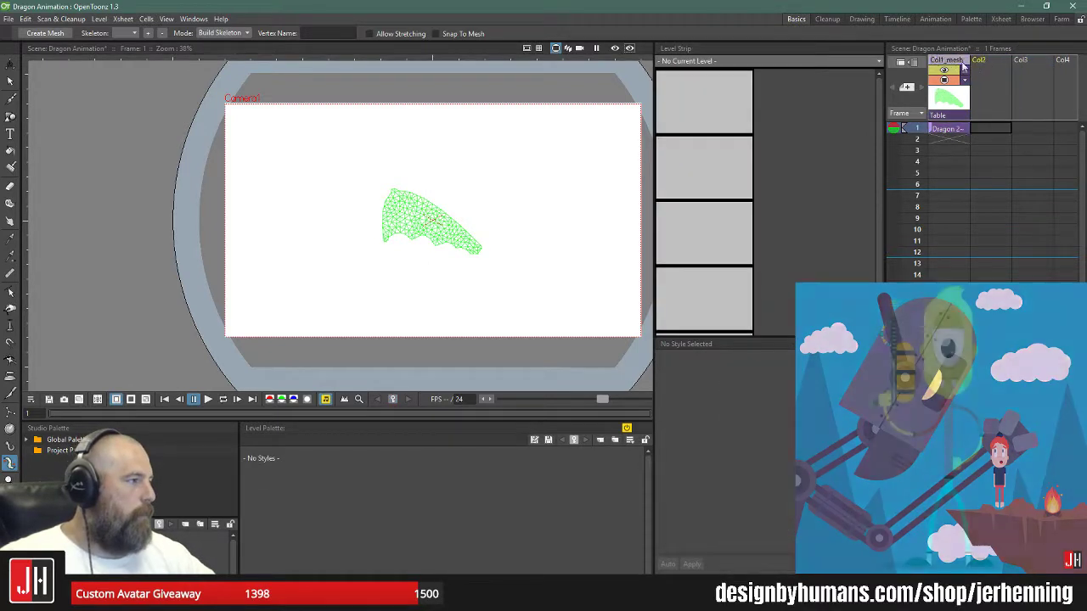
{"action": "left_click", "coordinate": [952, 63]}
{"action": "key", "text": "Delete"}
{"action": "scroll", "coordinate": [461, 154], "scroll_direction": "down", "scroll_amount": 1}
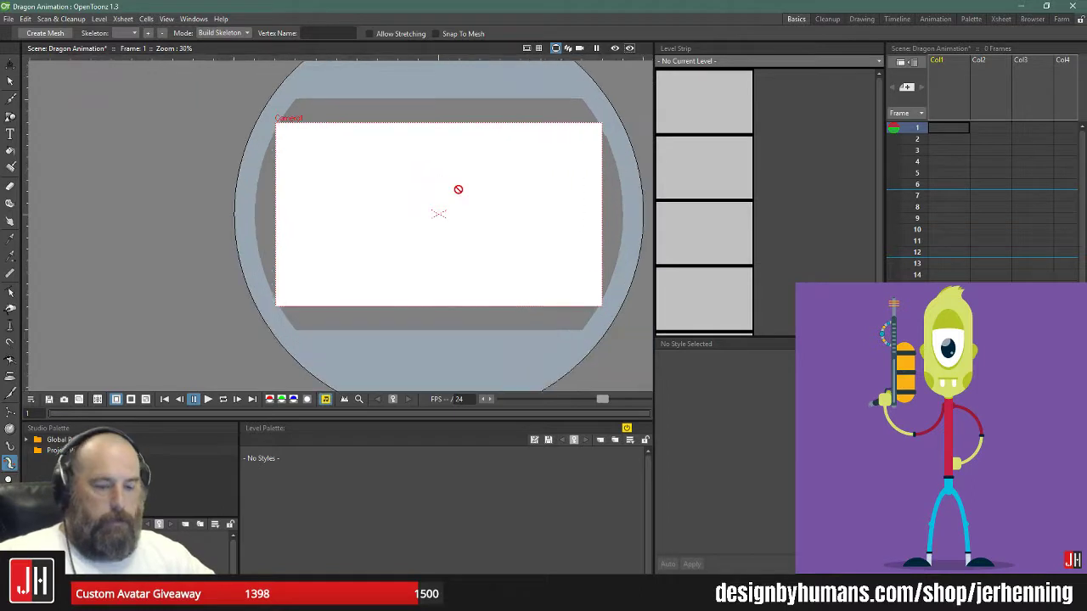
{"action": "scroll", "coordinate": [459, 216], "scroll_direction": "down", "scroll_amount": 5}
{"action": "scroll", "coordinate": [457, 217], "scroll_direction": "up", "scroll_amount": 4}
{"action": "left_click_drag", "start_coordinate": [502, 182], "coordinate": [361, 189]}
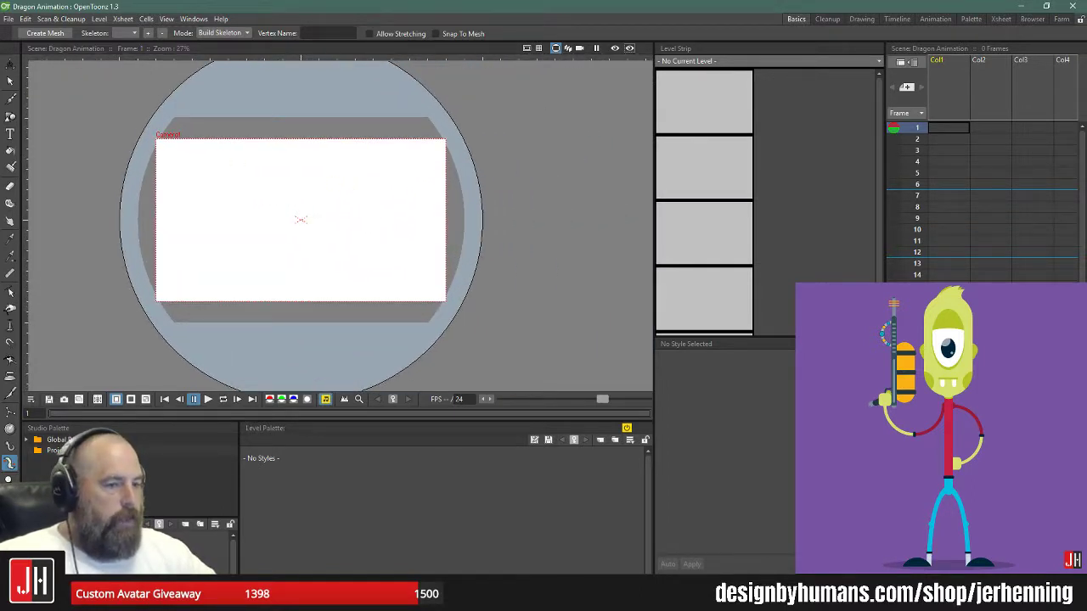
{"action": "left_click", "coordinate": [8, 18]}
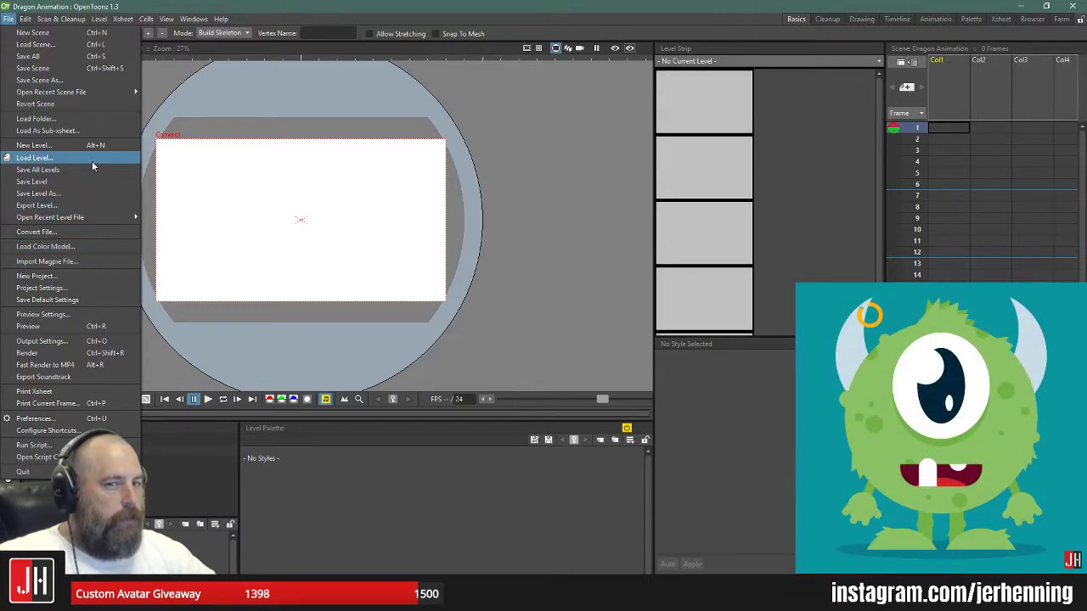
{"action": "left_click", "coordinate": [509, 599]}
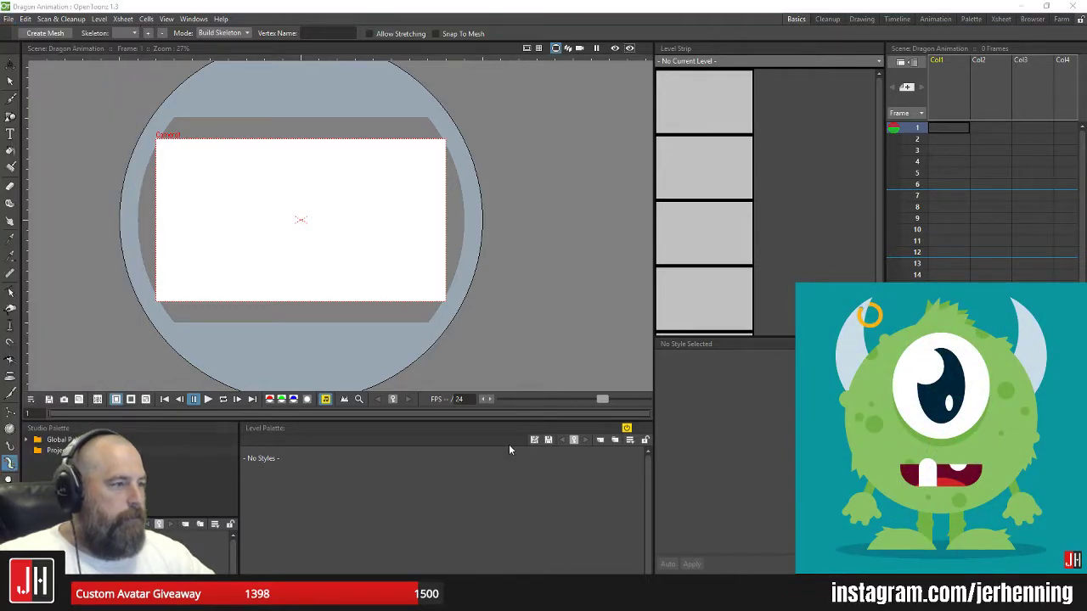
{"action": "left_click", "coordinate": [815, 146]}
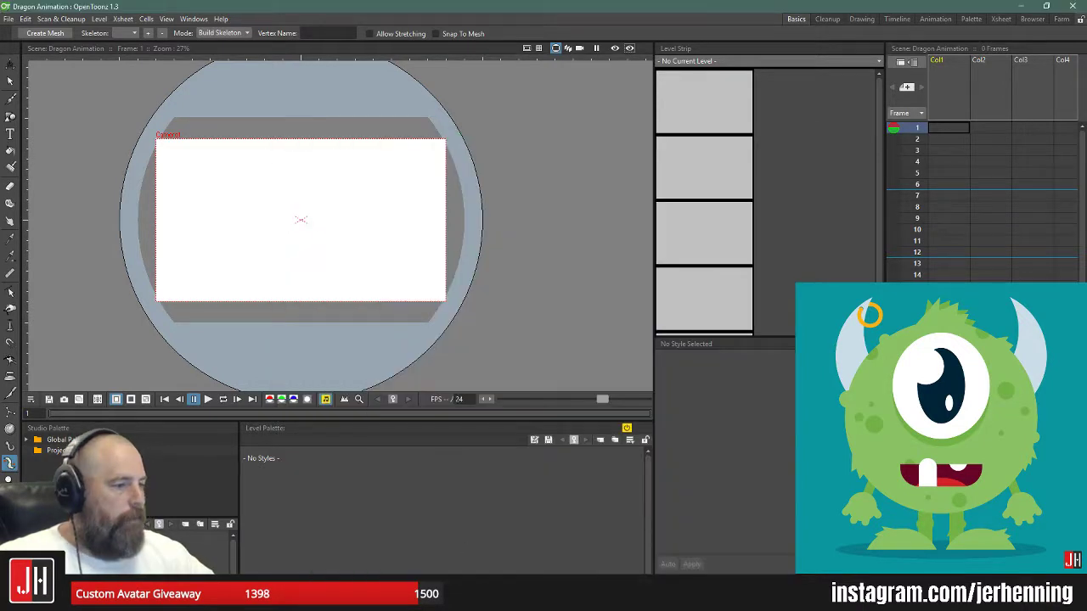
- Switch to Affinity Designer, copy the dragon artwork without its back wing and create a new document from the clipboard
{"action": "key", "text": "alt+Tab"}
{"action": "left_click_drag", "start_coordinate": [172, 151], "coordinate": [622, 547]}
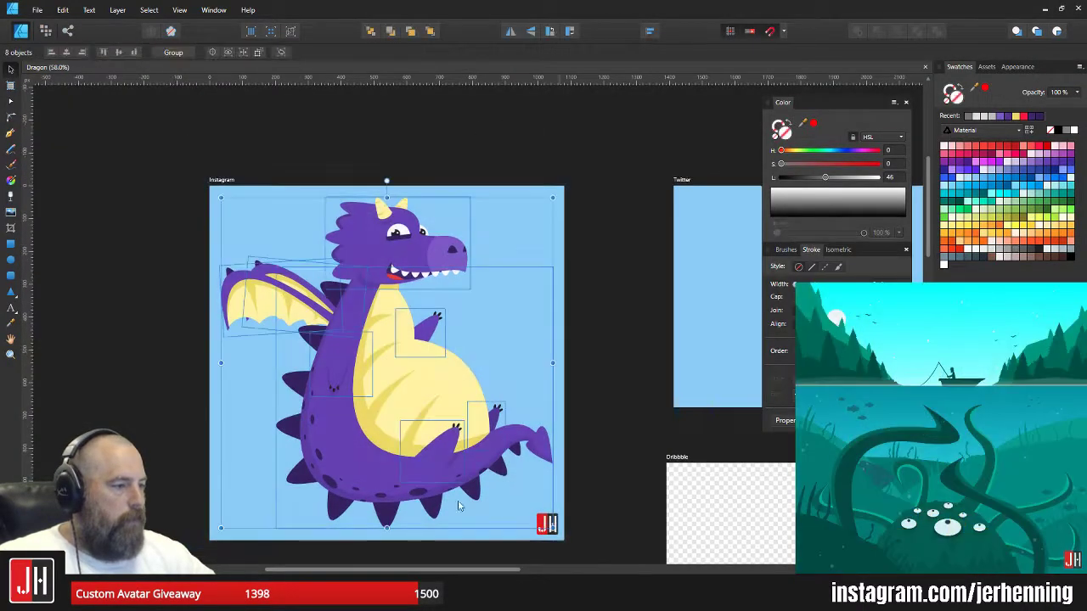
{"action": "left_click", "coordinate": [268, 270], "text": "shift"}
{"action": "left_click_drag", "start_coordinate": [361, 295], "coordinate": [455, 273]}
{"action": "key", "text": "ctrl+z"}
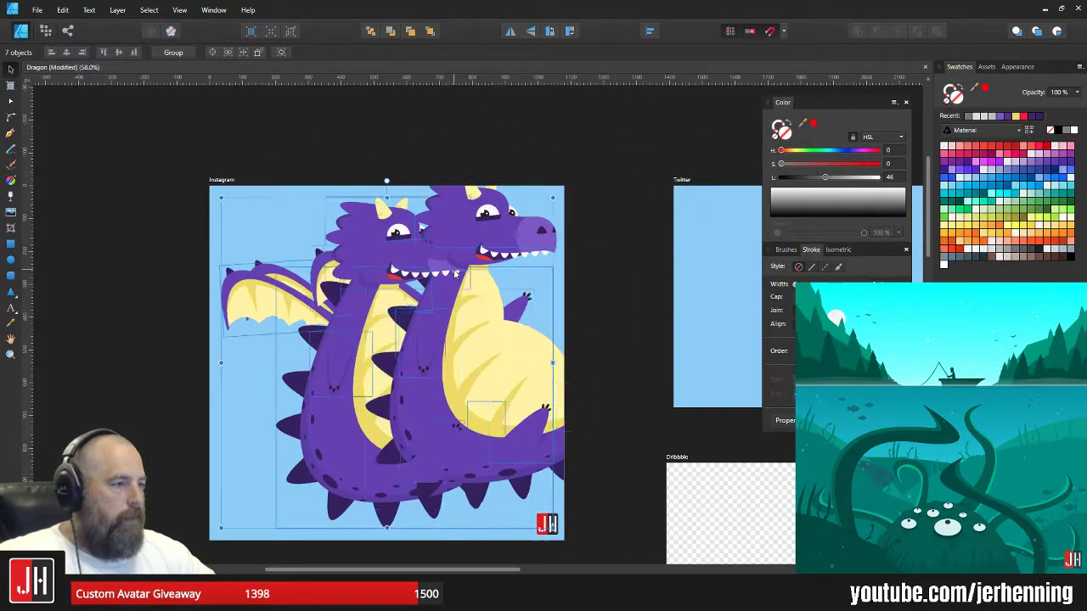
{"action": "left_click", "coordinate": [38, 9]}
{"action": "left_click", "coordinate": [51, 37]}
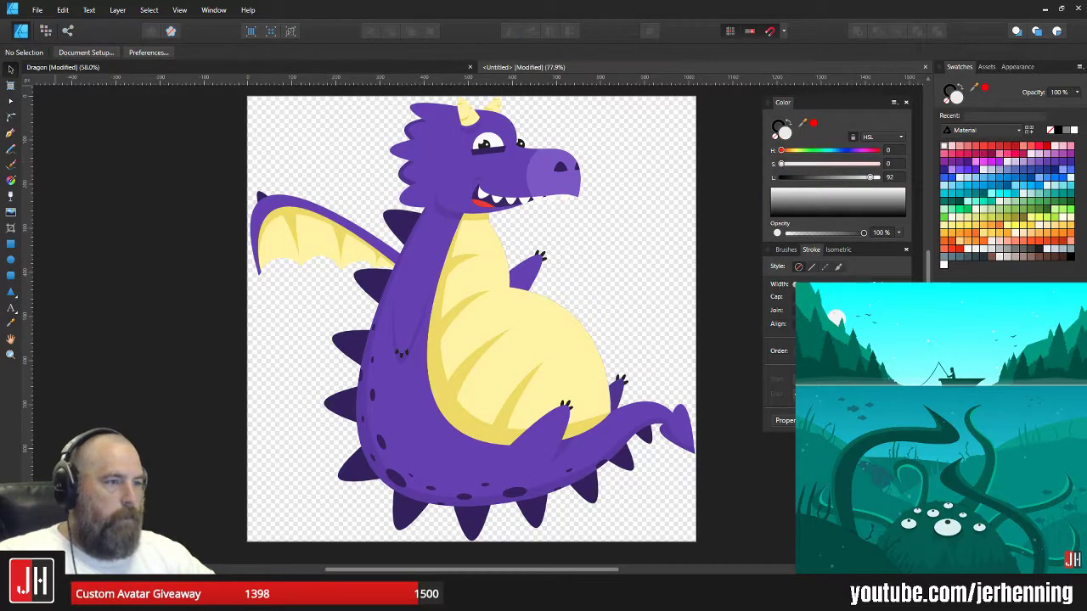
- Export the whole dragon document as a PNG named Dragon 1 to the Desktop
{"action": "left_click", "coordinate": [37, 9]}
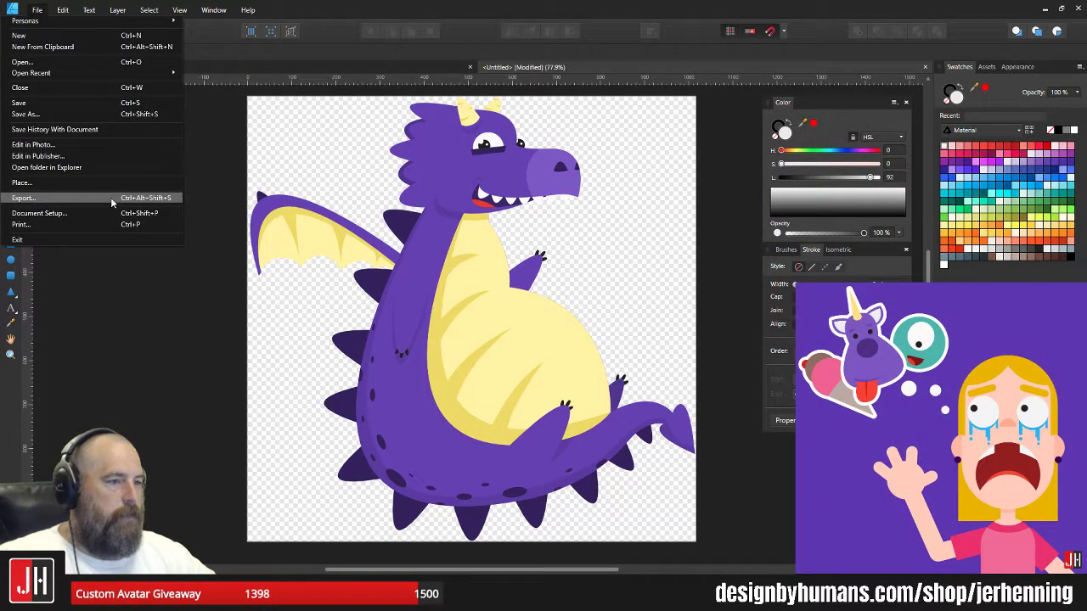
{"action": "left_click", "coordinate": [111, 197]}
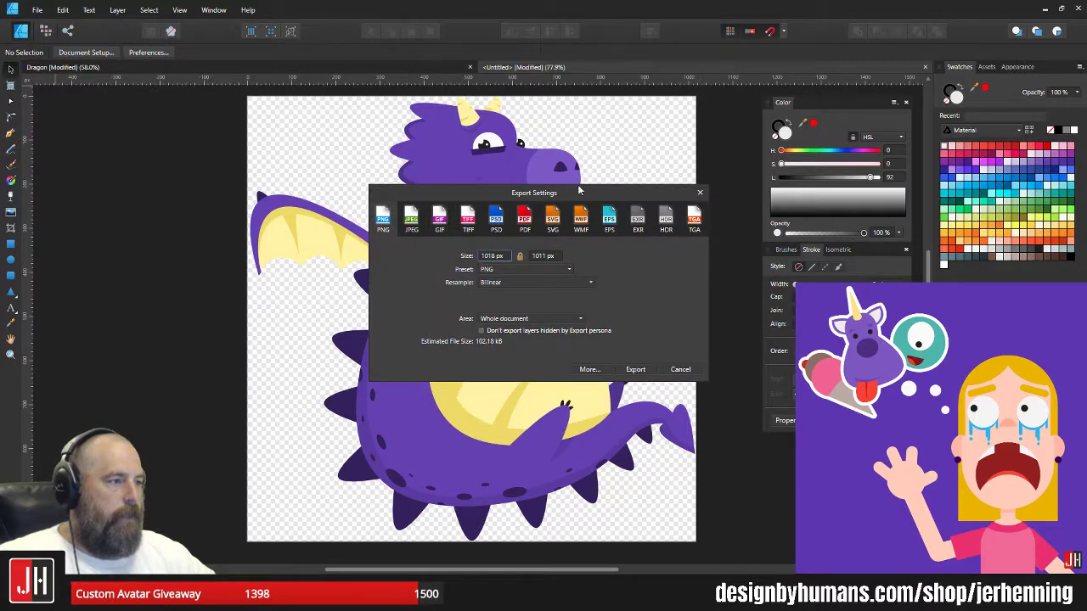
{"action": "left_click_drag", "start_coordinate": [578, 194], "coordinate": [490, 182]}
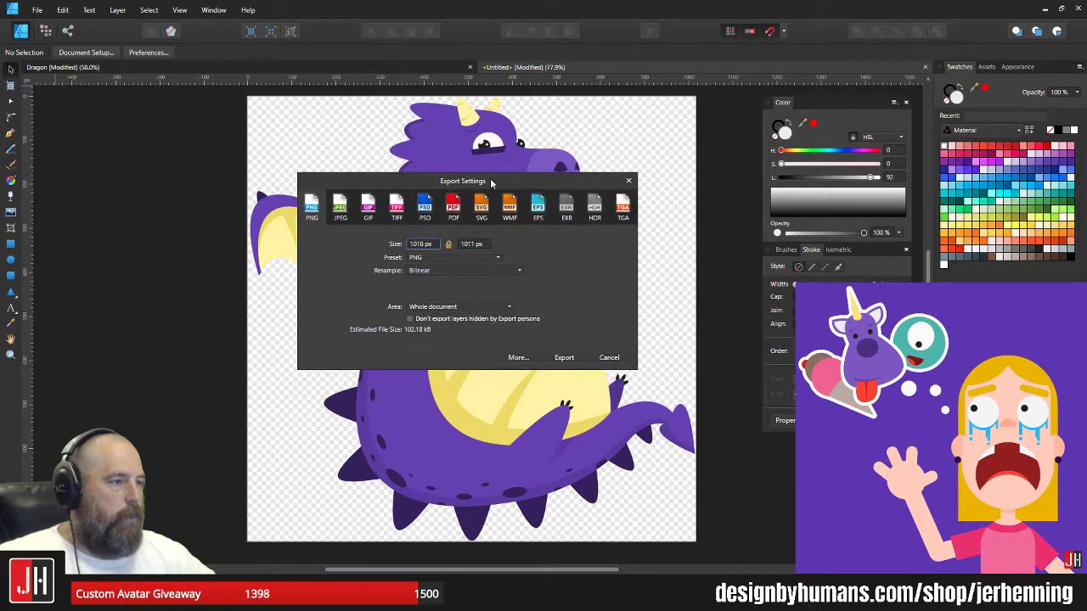
{"action": "left_click", "coordinate": [563, 357]}
{"action": "left_click", "coordinate": [288, 189]}
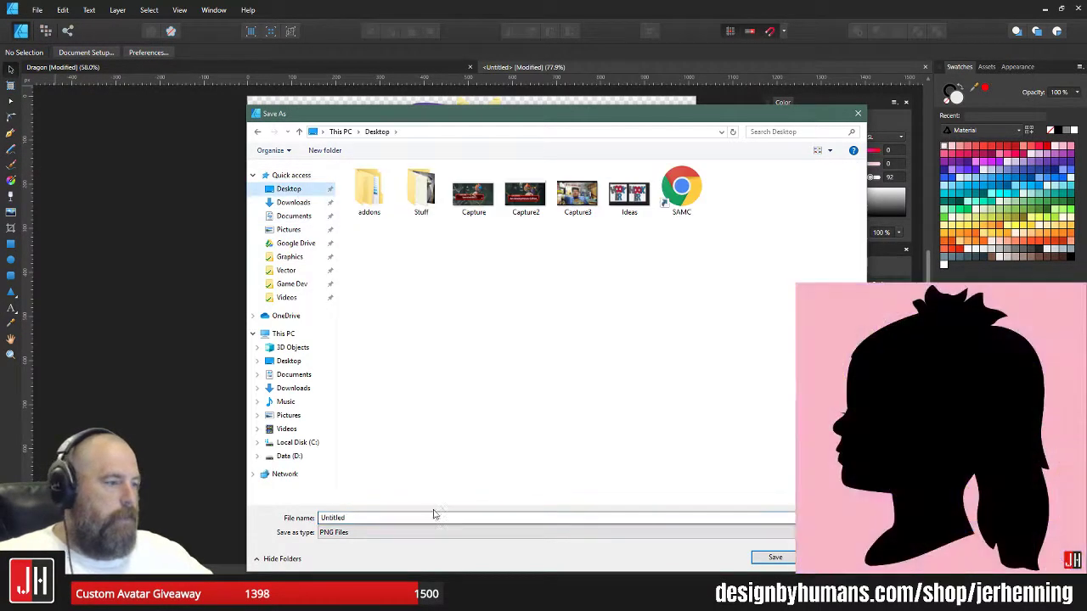
{"action": "double_click", "coordinate": [394, 517]}
{"action": "type", "text": "Dra"}
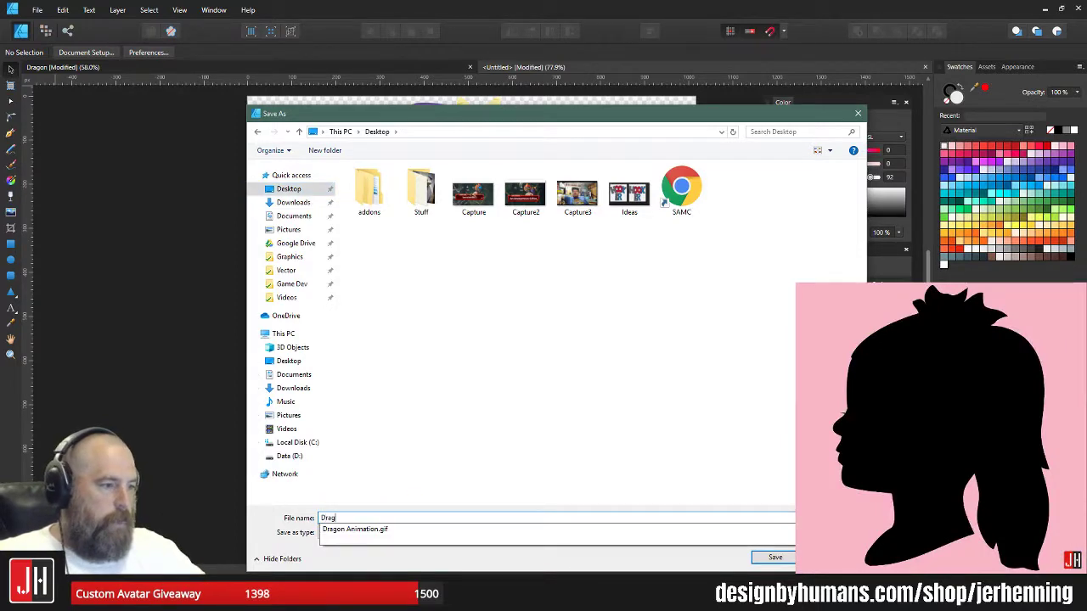
{"action": "type", "text": "g"}
{"action": "key", "text": "Return"}
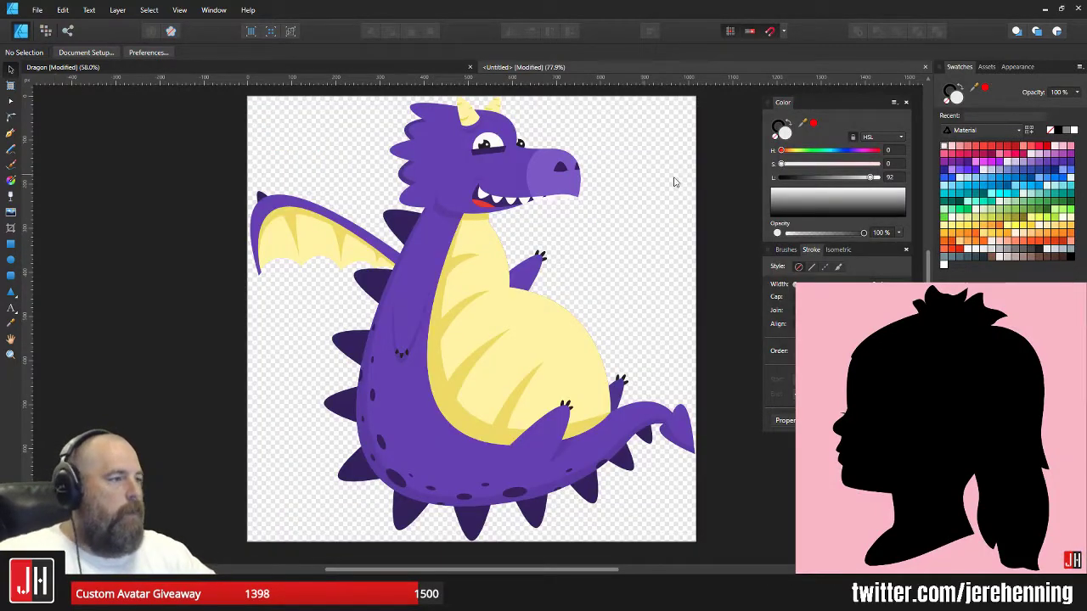
- Return to the Dragon document, copy the back wing group and create a new document from the clipboard
{"action": "left_click", "coordinate": [523, 67]}
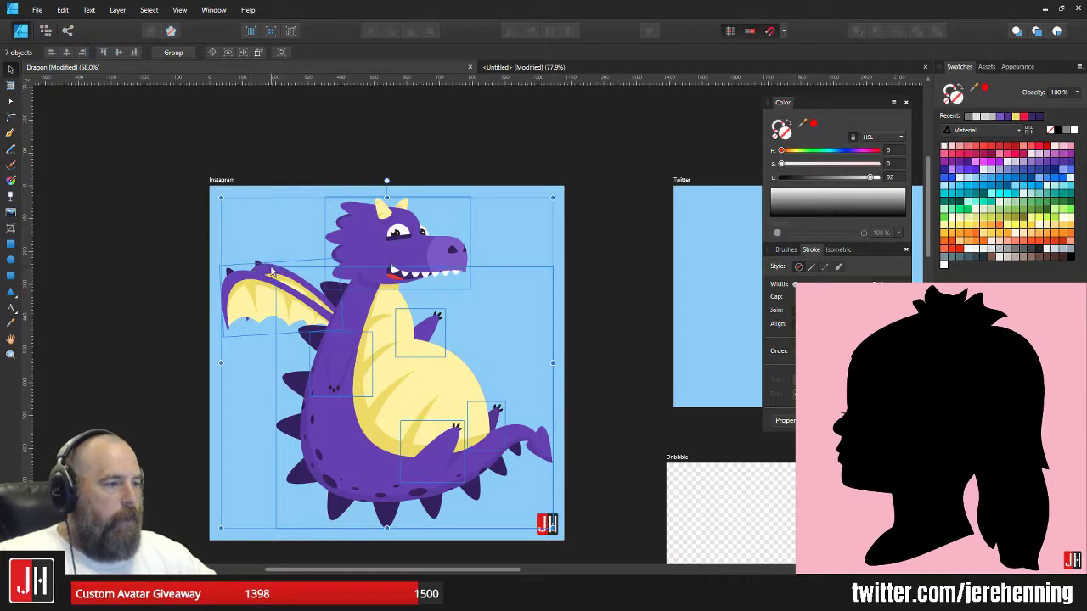
{"action": "left_click", "coordinate": [271, 272]}
{"action": "left_click", "coordinate": [37, 9]}
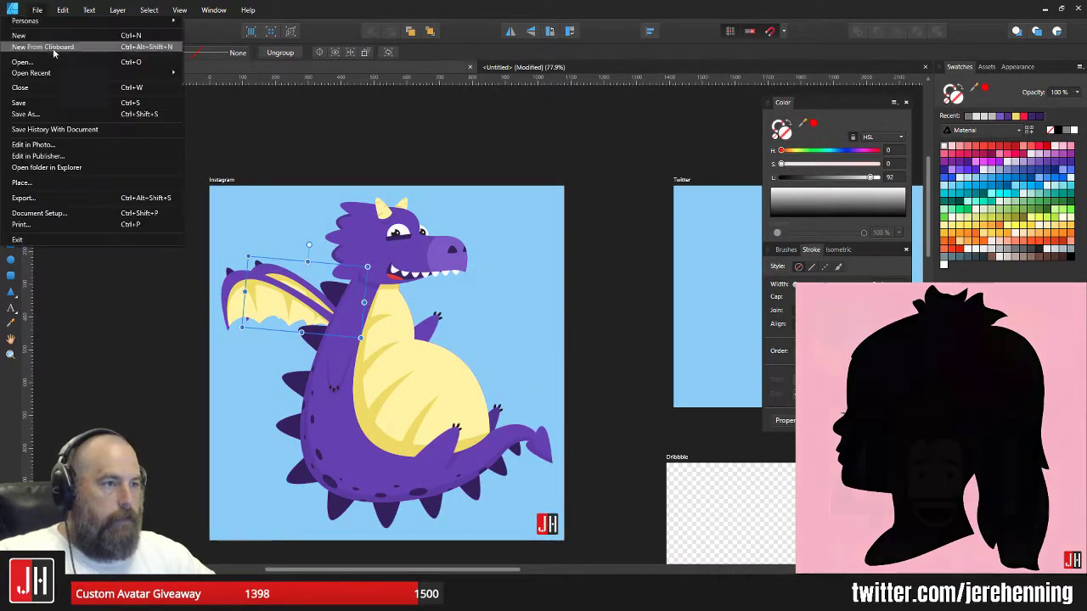
{"action": "left_click", "coordinate": [53, 48]}
- Export the back wing document as a PNG named Dragon 2 to the Desktop and deselect the wing
{"action": "left_click", "coordinate": [37, 10]}
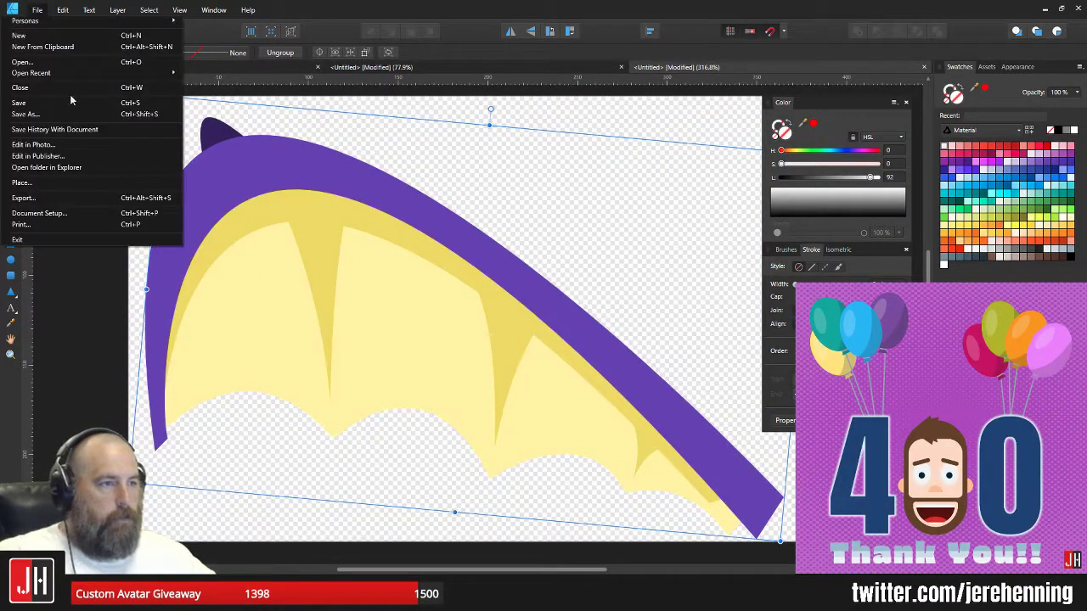
{"action": "left_click", "coordinate": [24, 198]}
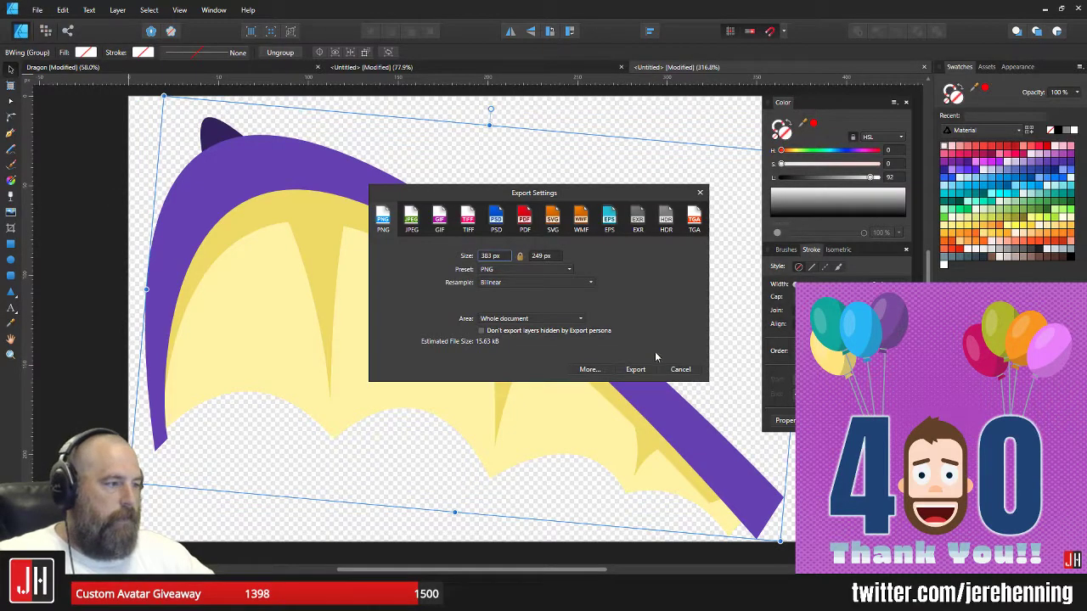
{"action": "left_click", "coordinate": [632, 369]}
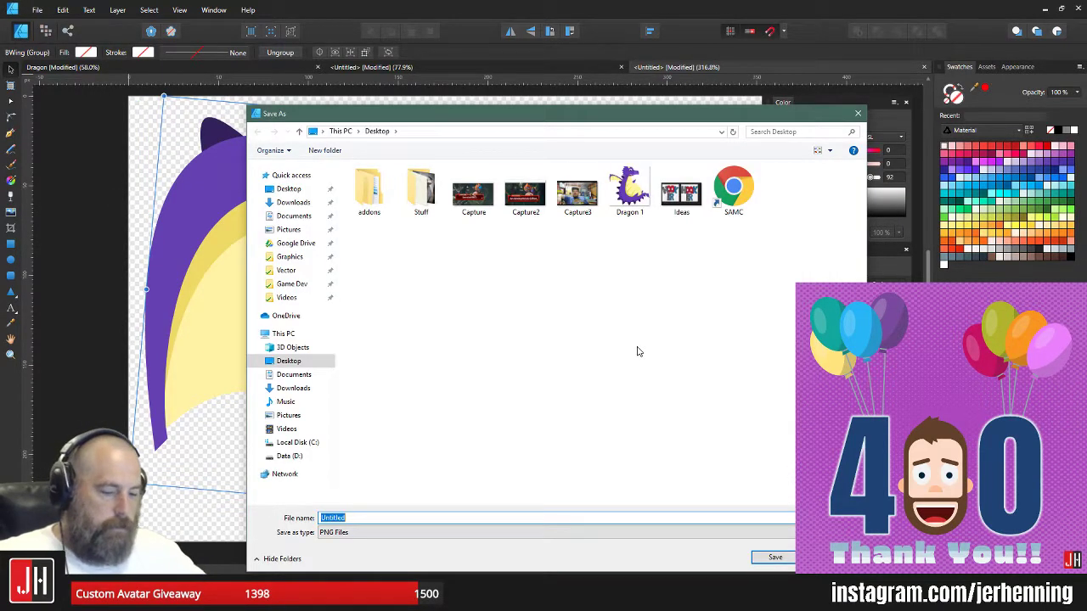
{"action": "type", "text": "Dragon 2"}
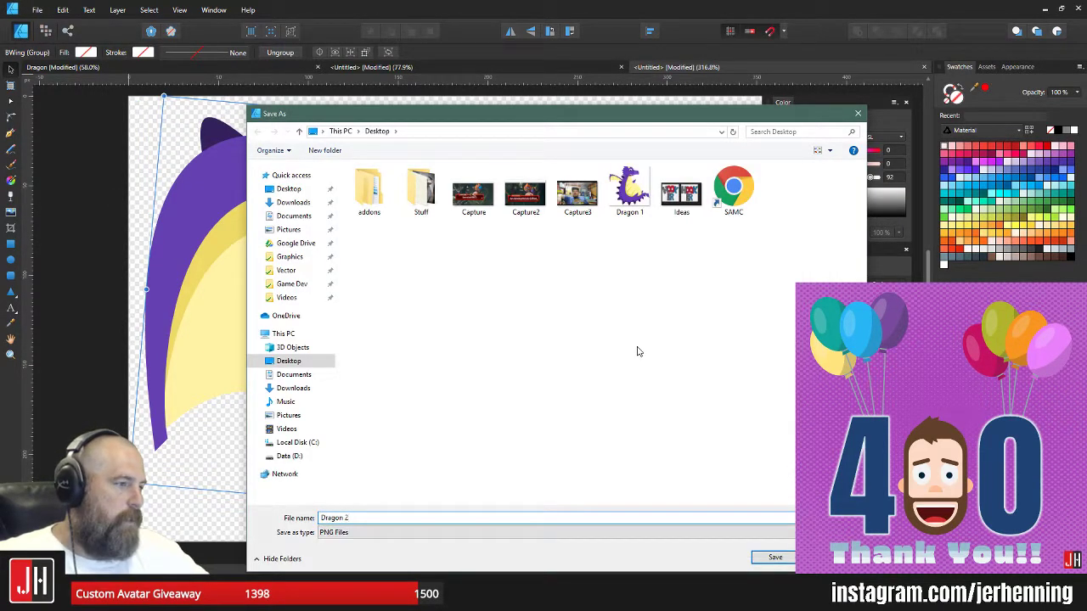
{"action": "key", "text": "Return"}
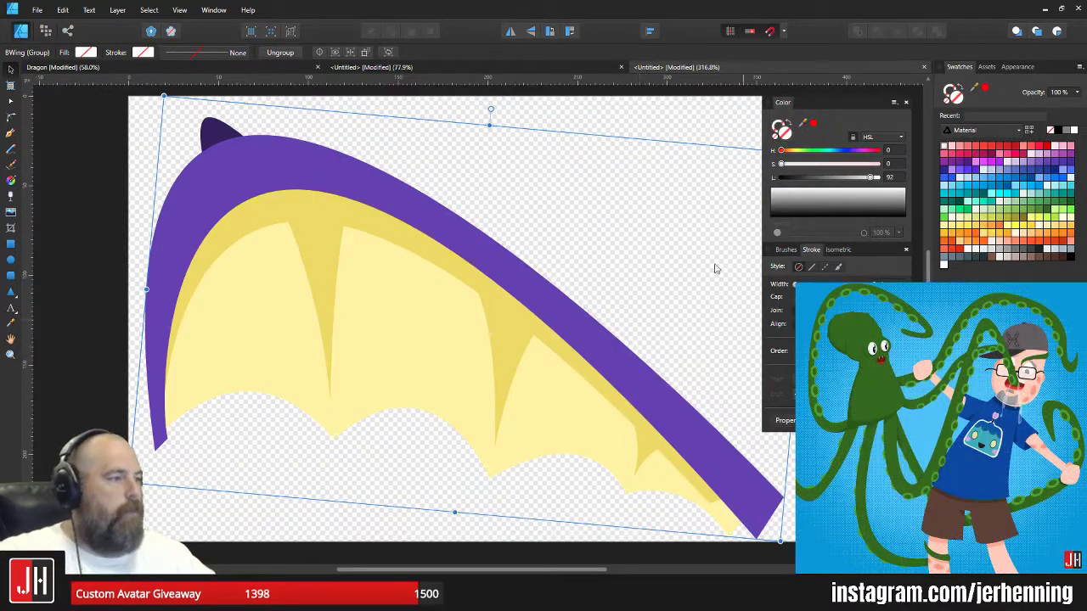
{"action": "scroll", "coordinate": [715, 268], "scroll_direction": "down", "scroll_amount": 5}
{"action": "key", "text": "ctrl+d"}
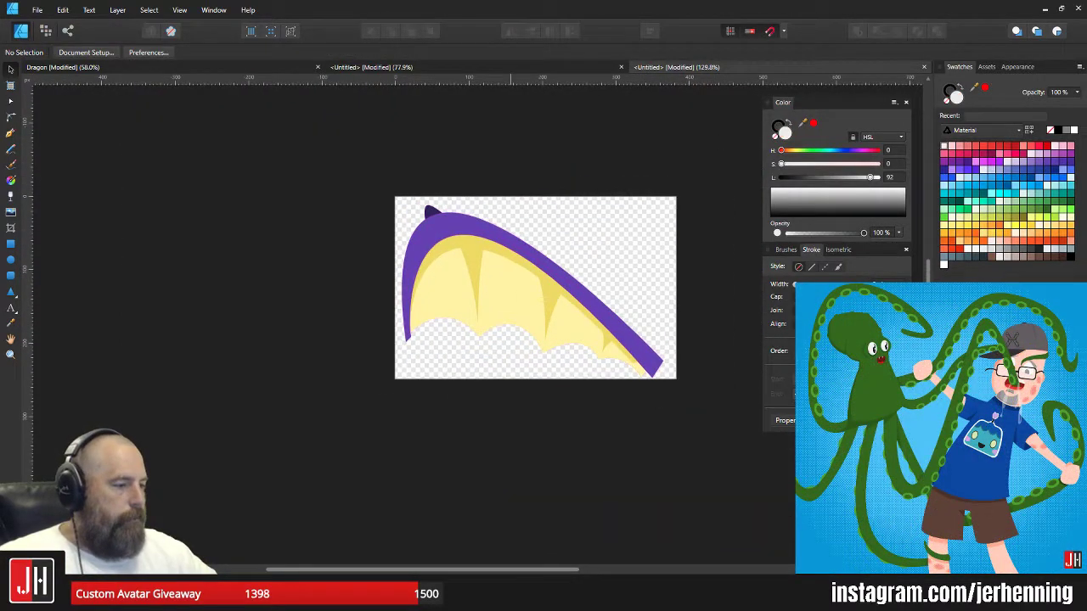
- Switch to OpenToonz and import the Dragon 1 PNG from the Desktop into the scene, overwriting the existing project file
{"action": "key", "text": "alt+Tab"}
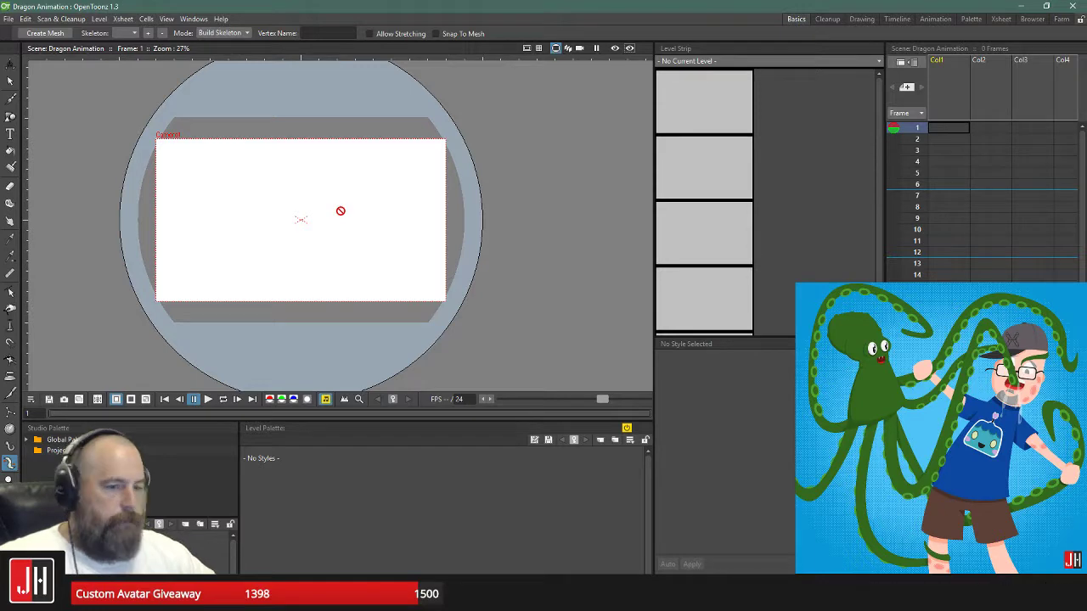
{"action": "scroll", "coordinate": [340, 211], "scroll_direction": "down", "scroll_amount": 2}
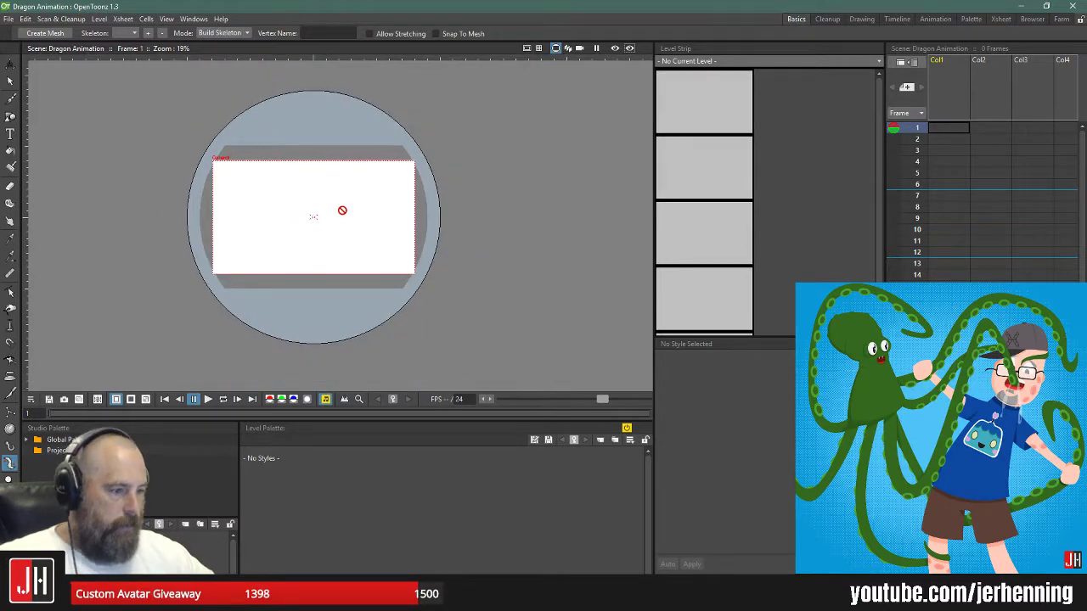
{"action": "scroll", "coordinate": [342, 210], "scroll_direction": "up", "scroll_amount": 1}
{"action": "key", "text": "super+e"}
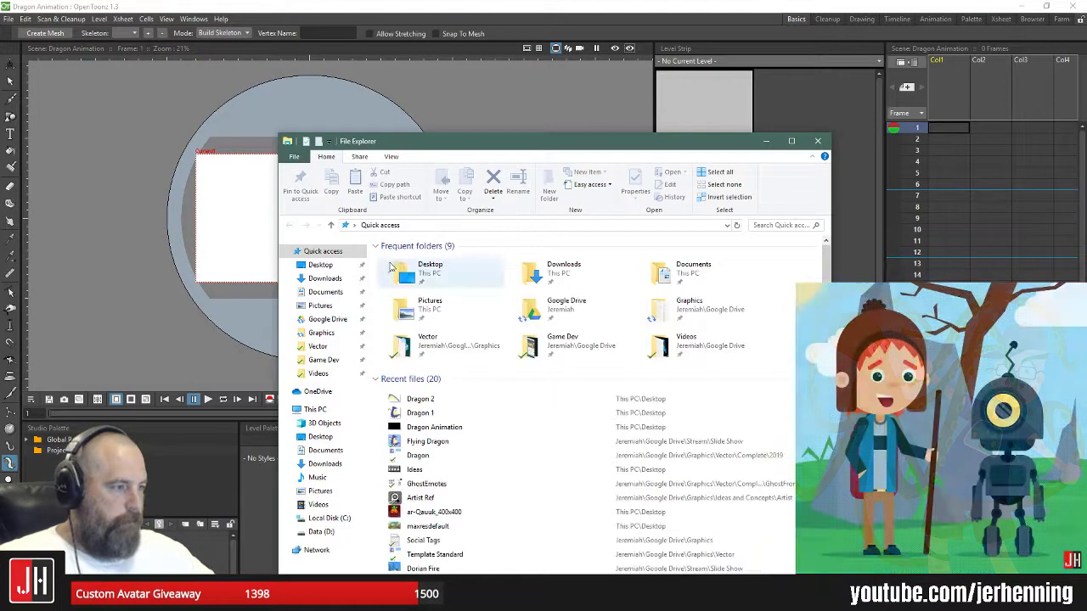
{"action": "double_click", "coordinate": [400, 270]}
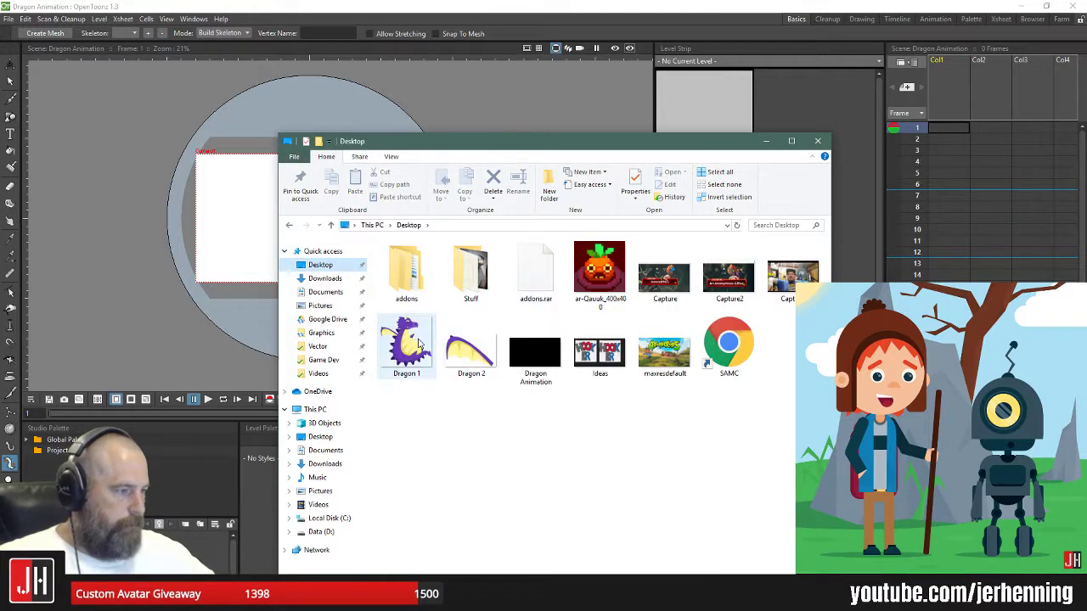
{"action": "left_click_drag", "start_coordinate": [418, 342], "coordinate": [253, 229]}
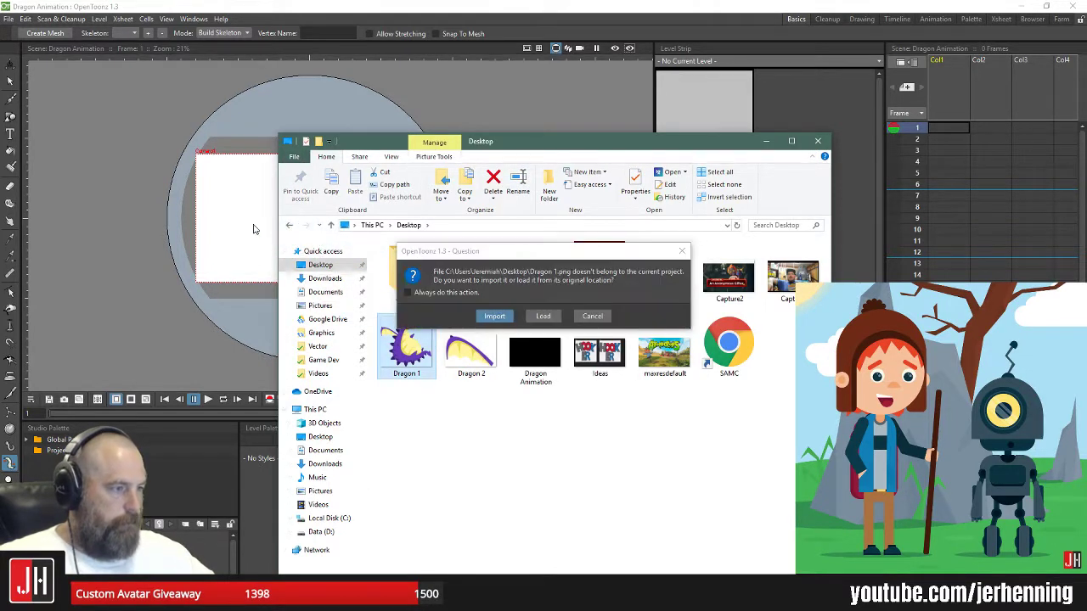
{"action": "left_click", "coordinate": [495, 316]}
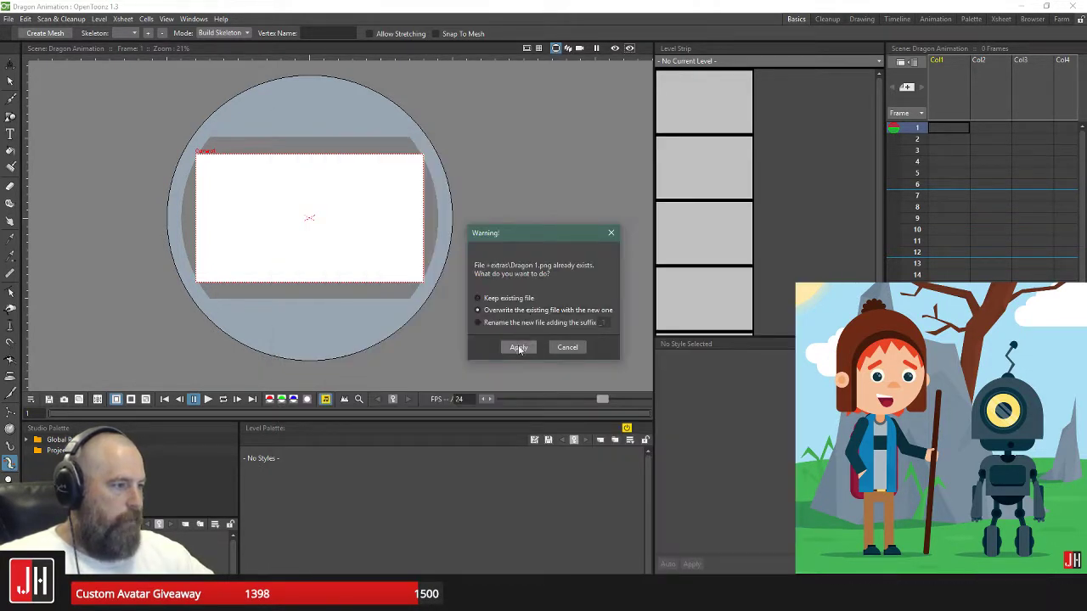
{"action": "left_click", "coordinate": [518, 347]}
{"action": "scroll", "coordinate": [303, 188], "scroll_direction": "up", "scroll_amount": 1}
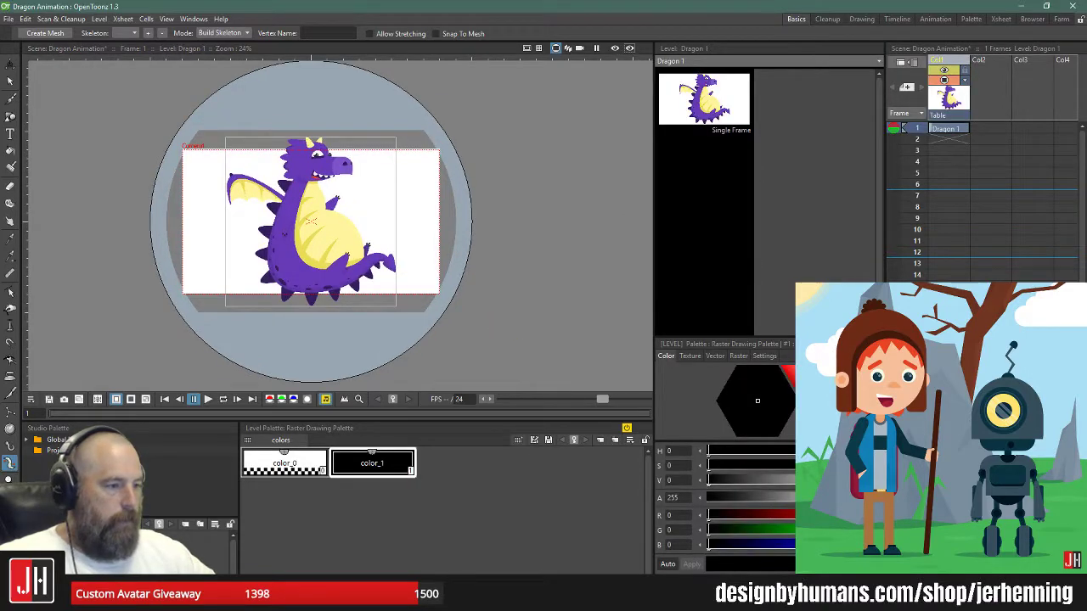
- Import the Dragon 2 wing PNG from the Desktop into the scene, overwriting the existing project file
{"action": "key", "text": "alt+Tab"}
{"action": "left_click_drag", "start_coordinate": [471, 350], "coordinate": [187, 218]}
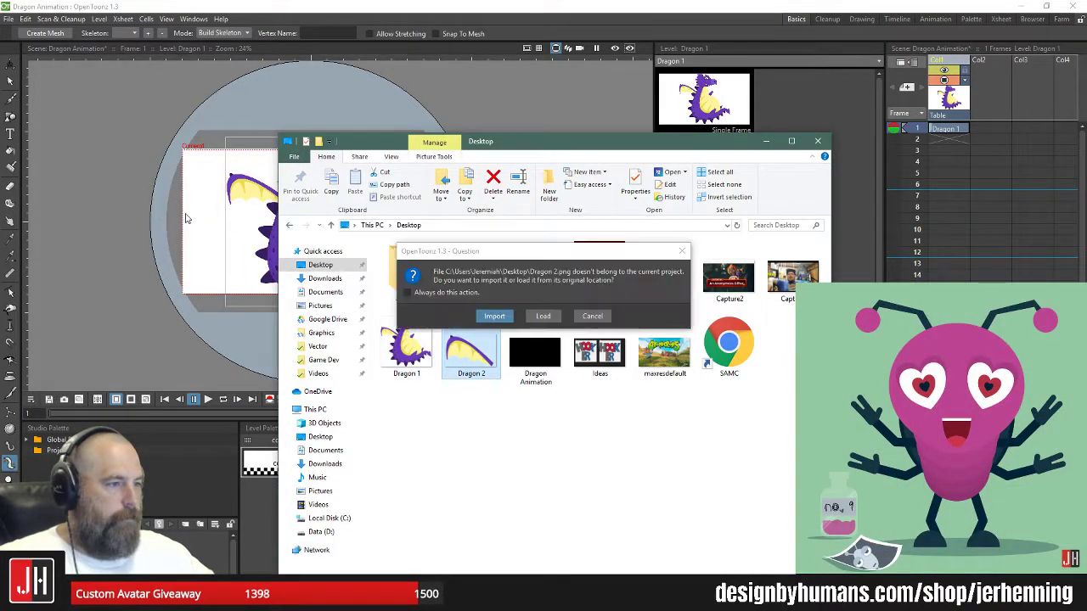
{"action": "left_click", "coordinate": [492, 316]}
{"action": "left_click", "coordinate": [518, 347]}
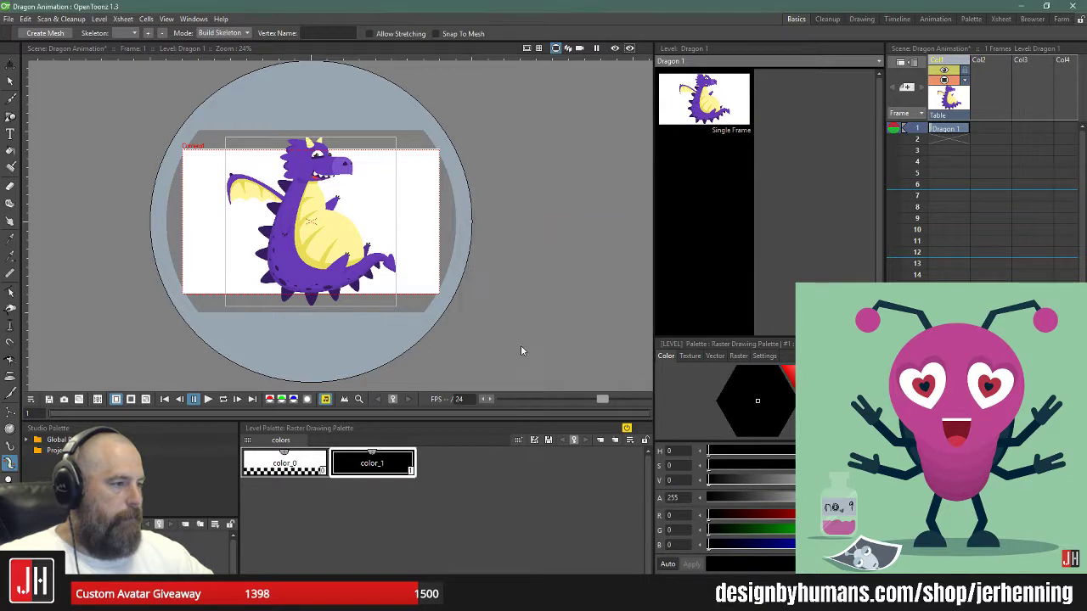
{"action": "scroll", "coordinate": [313, 228], "scroll_direction": "up", "scroll_amount": 4}
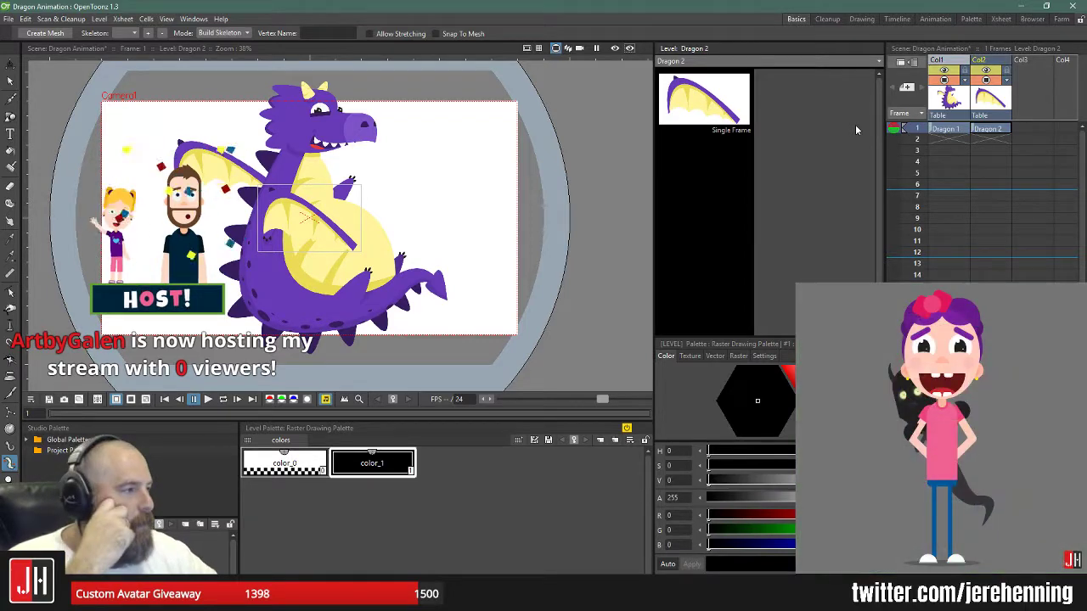
{"action": "scroll", "coordinate": [326, 229], "scroll_direction": "down", "scroll_amount": 2}
{"action": "scroll", "coordinate": [326, 229], "scroll_direction": "up", "scroll_amount": 3}
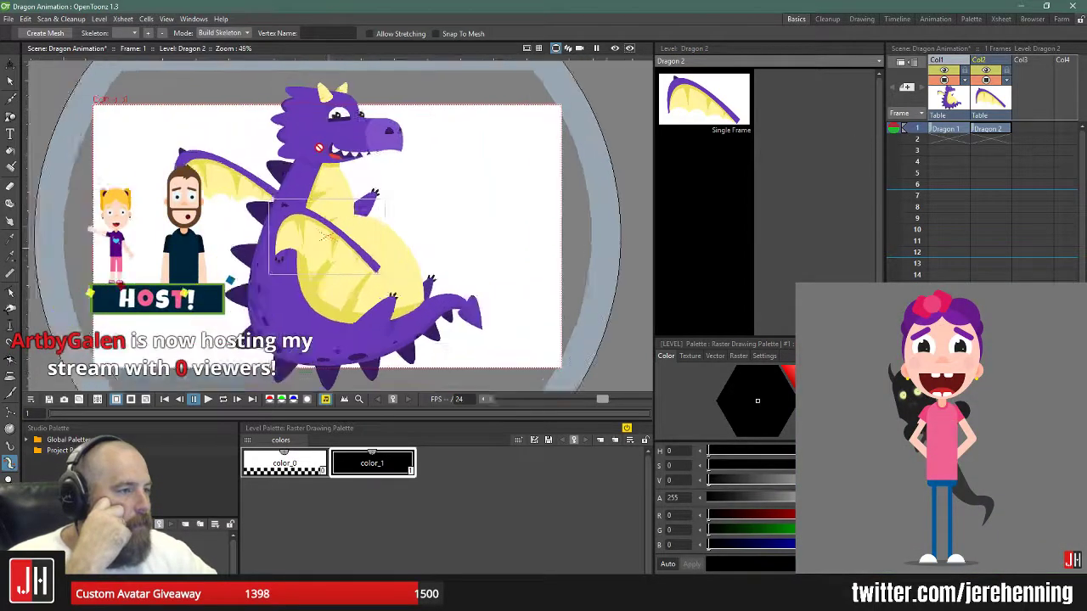
{"action": "scroll", "coordinate": [317, 145], "scroll_direction": "up", "scroll_amount": 1}
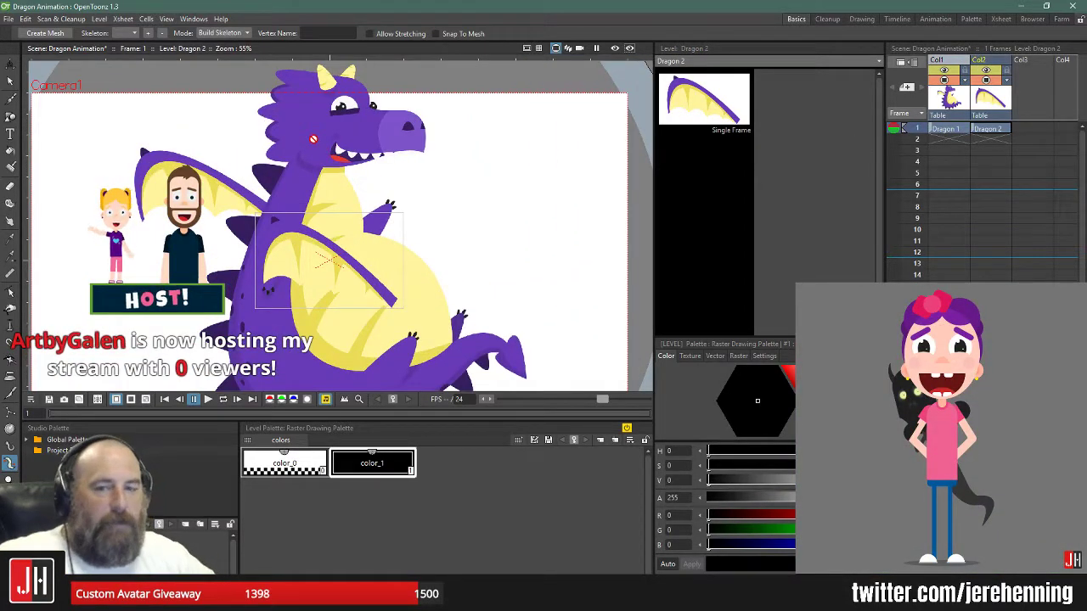
{"action": "scroll", "coordinate": [371, 167], "scroll_direction": "down", "scroll_amount": 3}
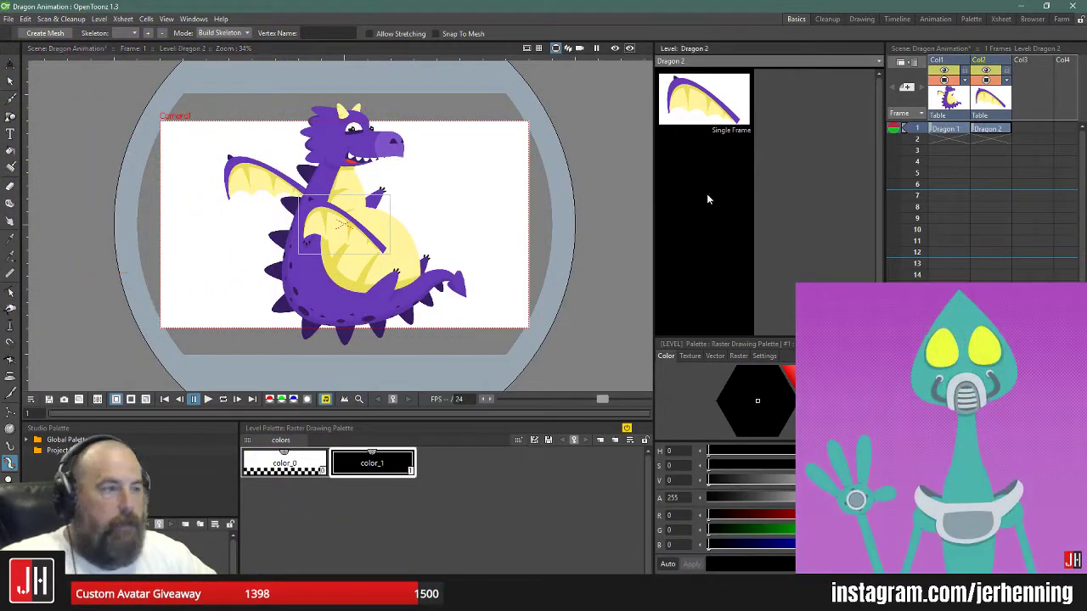
{"action": "scroll", "coordinate": [332, 223], "scroll_direction": "down", "scroll_amount": 2}
{"action": "scroll", "coordinate": [332, 223], "scroll_direction": "up", "scroll_amount": 2}
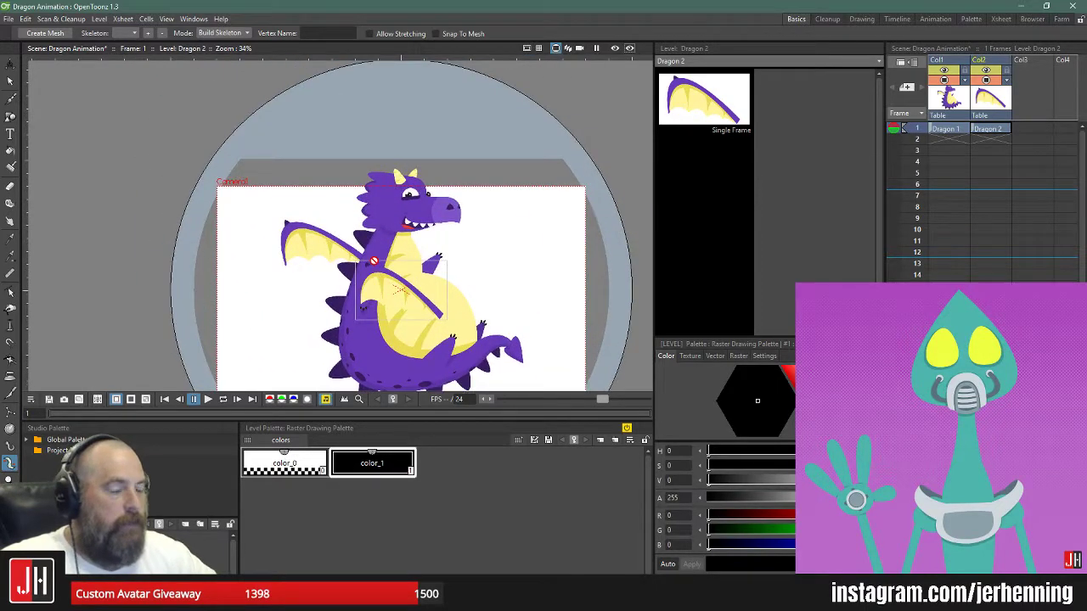
- Delete the Dragon 1 and Dragon 2 columns from the scene
{"action": "left_click", "coordinate": [937, 60]}
{"action": "key", "text": "Delete"}
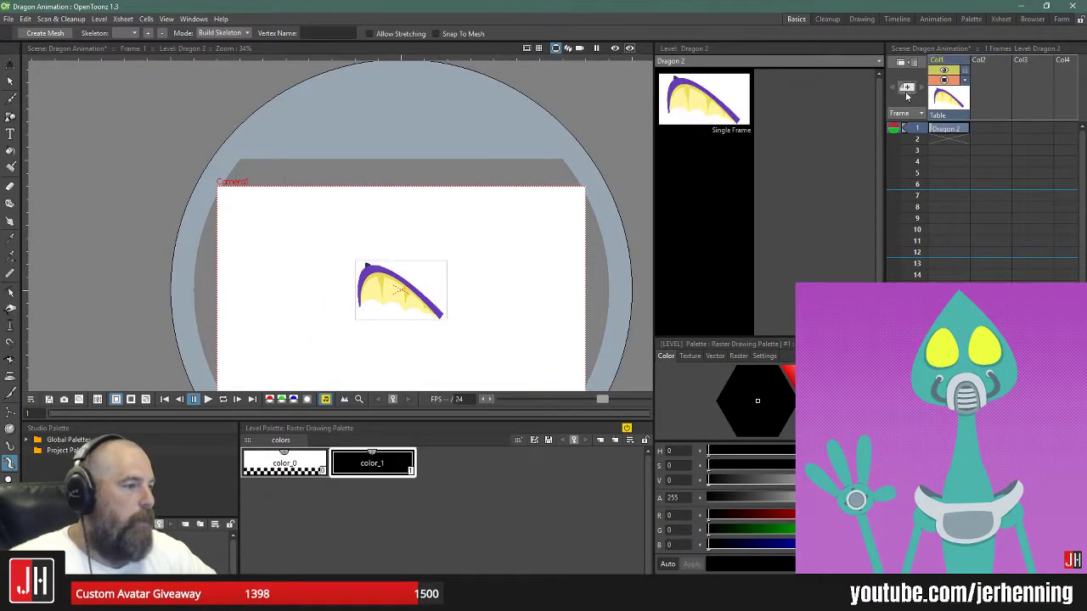
{"action": "key", "text": "Delete"}
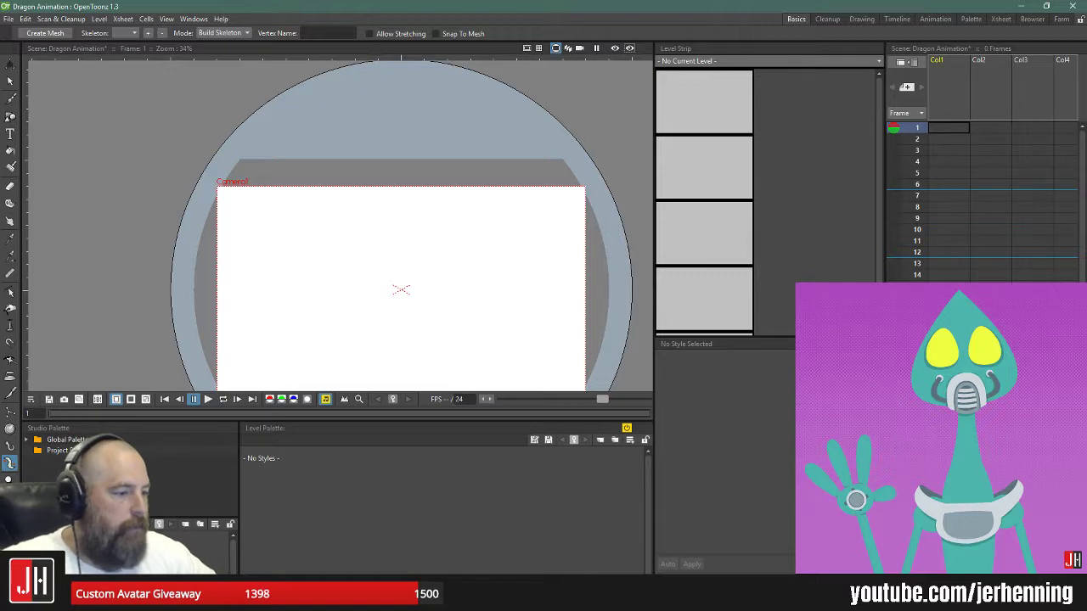
- Switch to Affinity Designer and close both untitled dragon and wing documents without saving
{"action": "key", "text": "alt+Tab"}
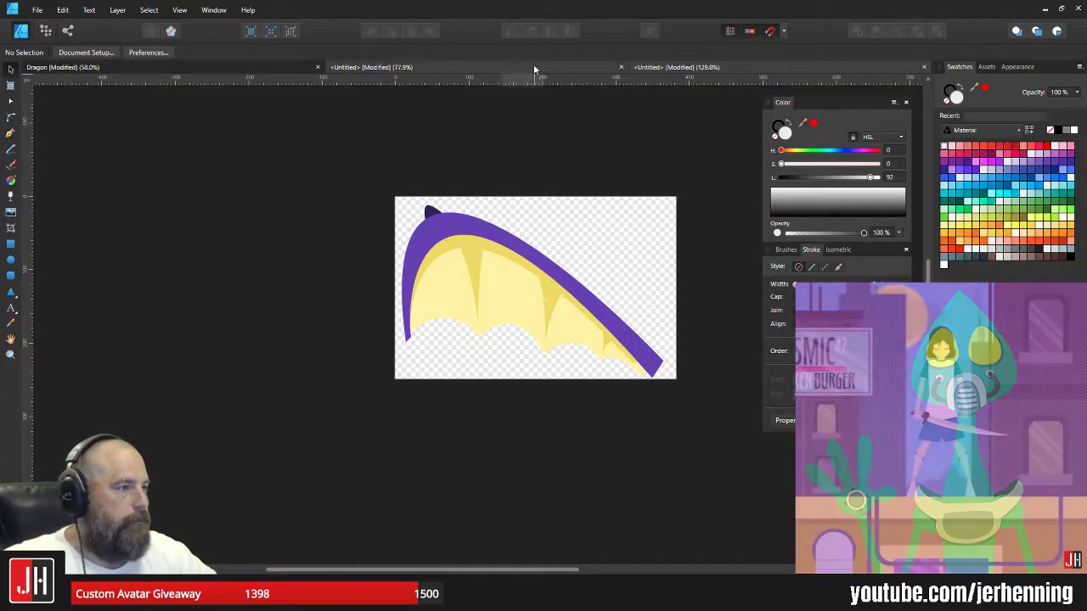
{"action": "left_click", "coordinate": [533, 64]}
{"action": "left_click", "coordinate": [620, 68]}
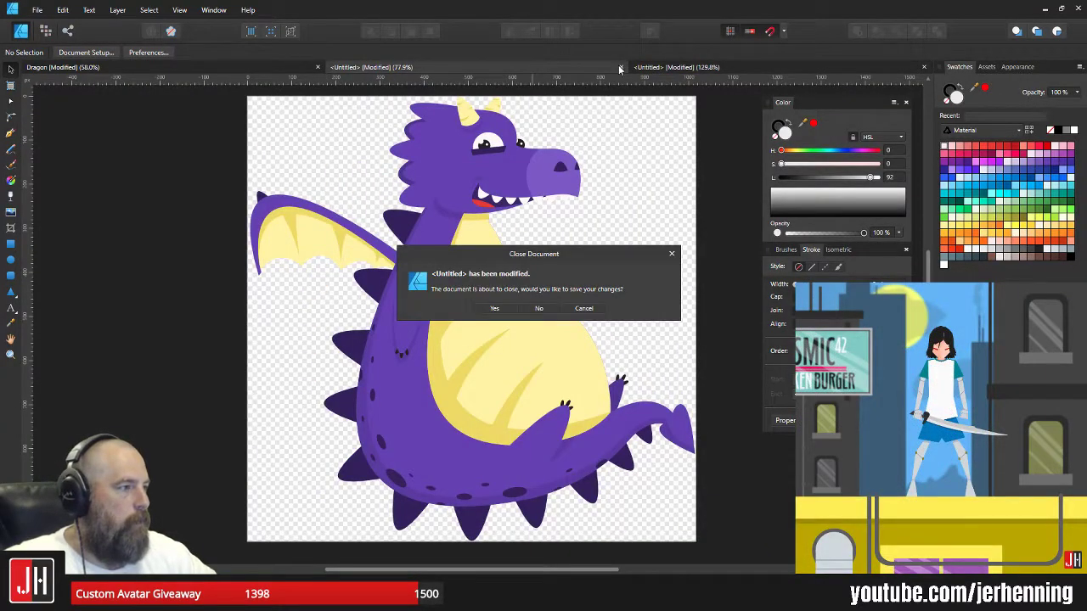
{"action": "left_click", "coordinate": [539, 308]}
{"action": "left_click", "coordinate": [925, 68]}
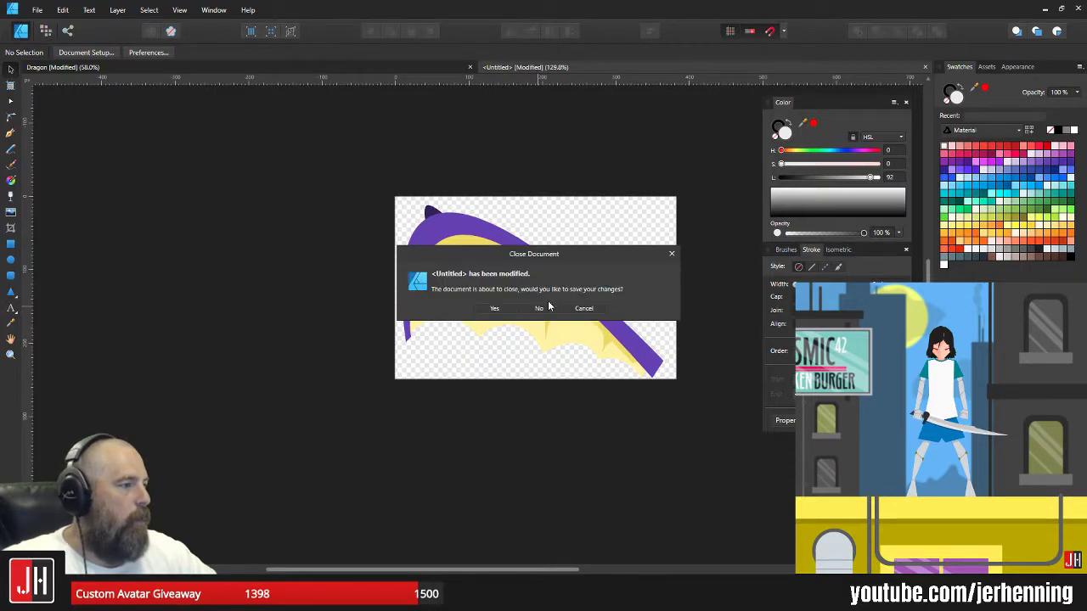
{"action": "left_click", "coordinate": [540, 309]}
- Copy the dragon artwork on the Instagram artboard without either wing and create a new document from the clipboard
{"action": "left_click", "coordinate": [372, 117]}
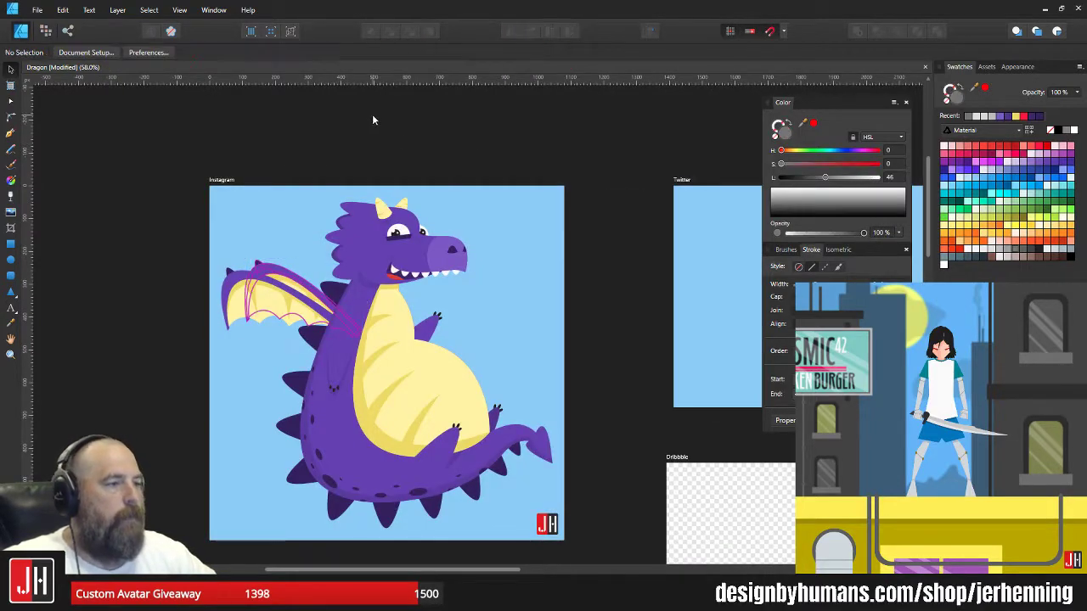
{"action": "left_click_drag", "start_coordinate": [220, 123], "coordinate": [418, 348]}
{"action": "left_click_drag", "start_coordinate": [466, 439], "coordinate": [584, 542]}
{"action": "scroll", "coordinate": [247, 272], "scroll_direction": "up", "scroll_amount": 4}
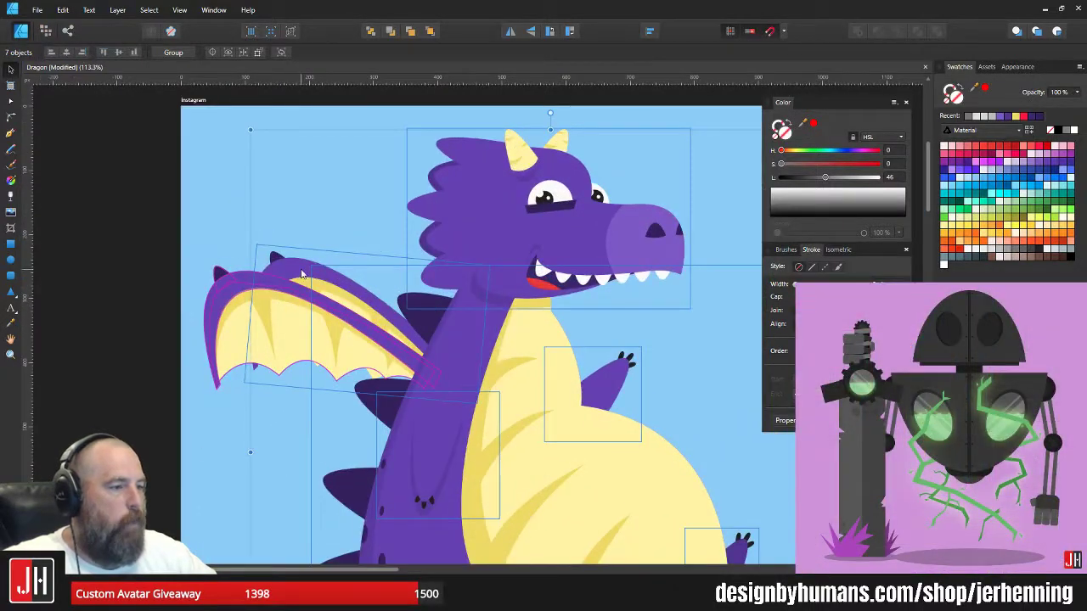
{"action": "scroll", "coordinate": [328, 287], "scroll_direction": "down", "scroll_amount": 5}
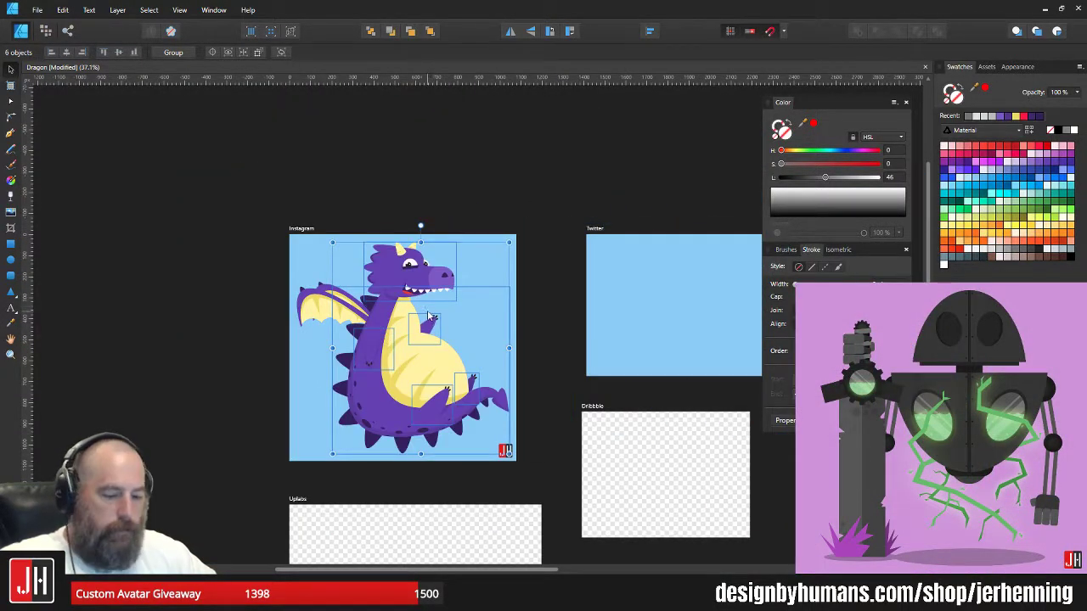
{"action": "left_click", "coordinate": [37, 9]}
{"action": "left_click", "coordinate": [52, 41]}
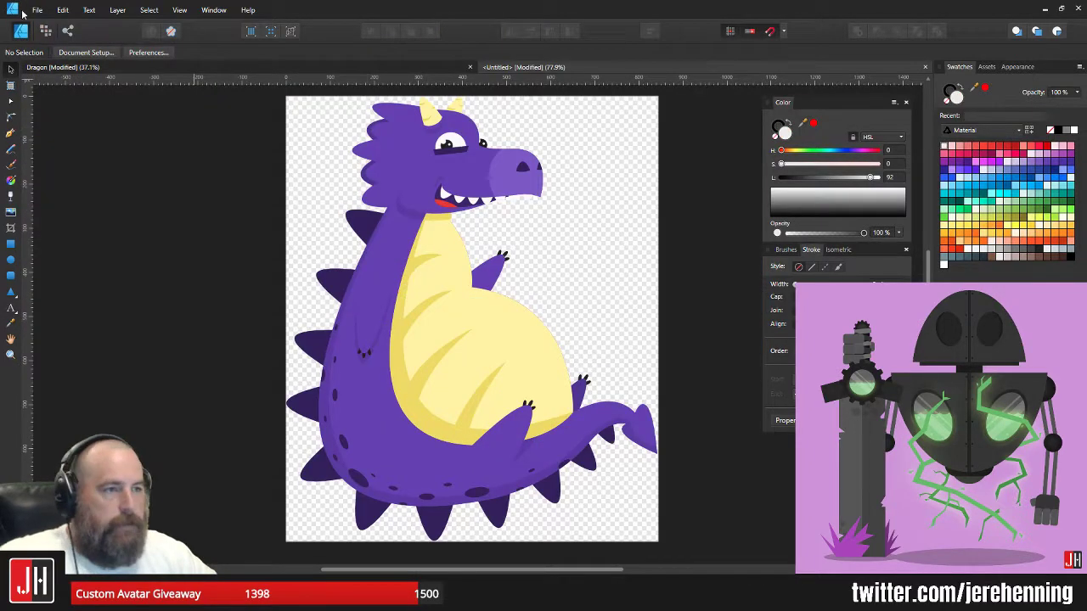
- Export the whole wingless dragon document as a PNG to the Desktop, replacing Dragon 1
{"action": "left_click", "coordinate": [34, 10]}
{"action": "left_click", "coordinate": [26, 187]}
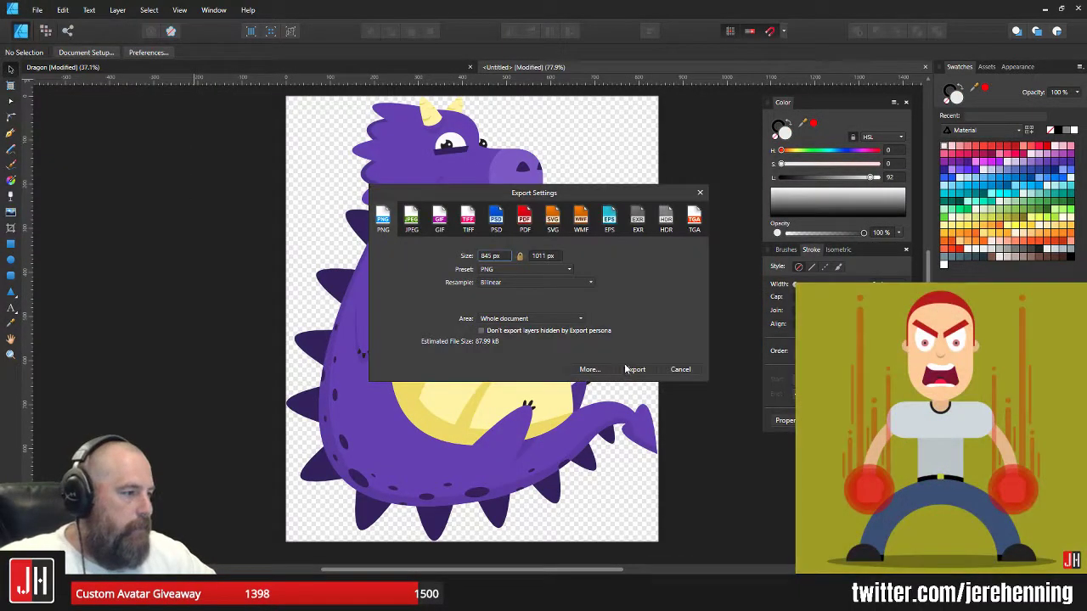
{"action": "left_click", "coordinate": [635, 369]}
{"action": "double_click", "coordinate": [629, 189]}
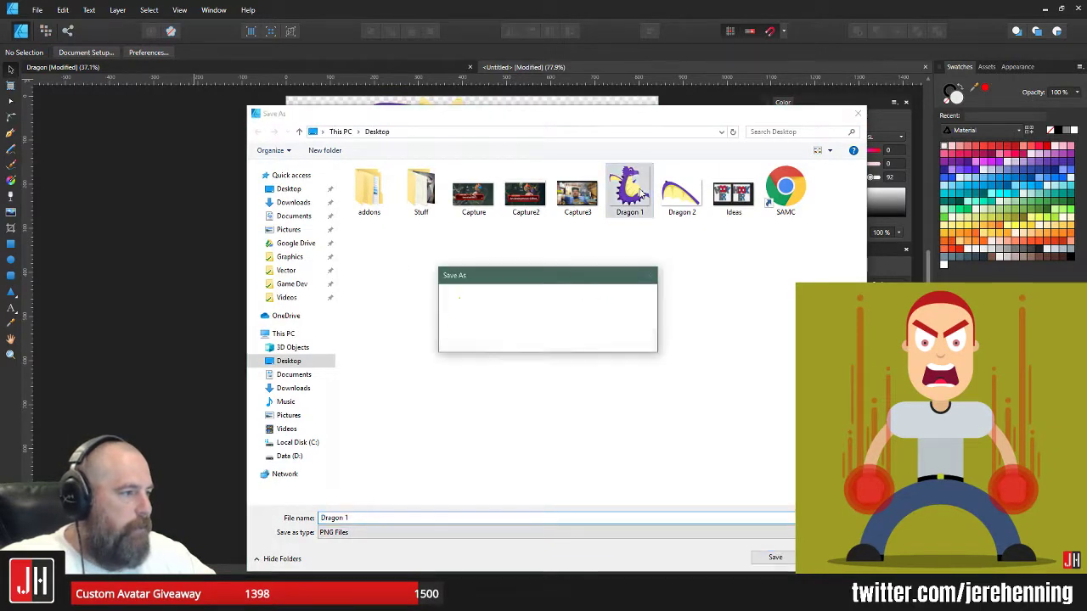
{"action": "left_click", "coordinate": [573, 343]}
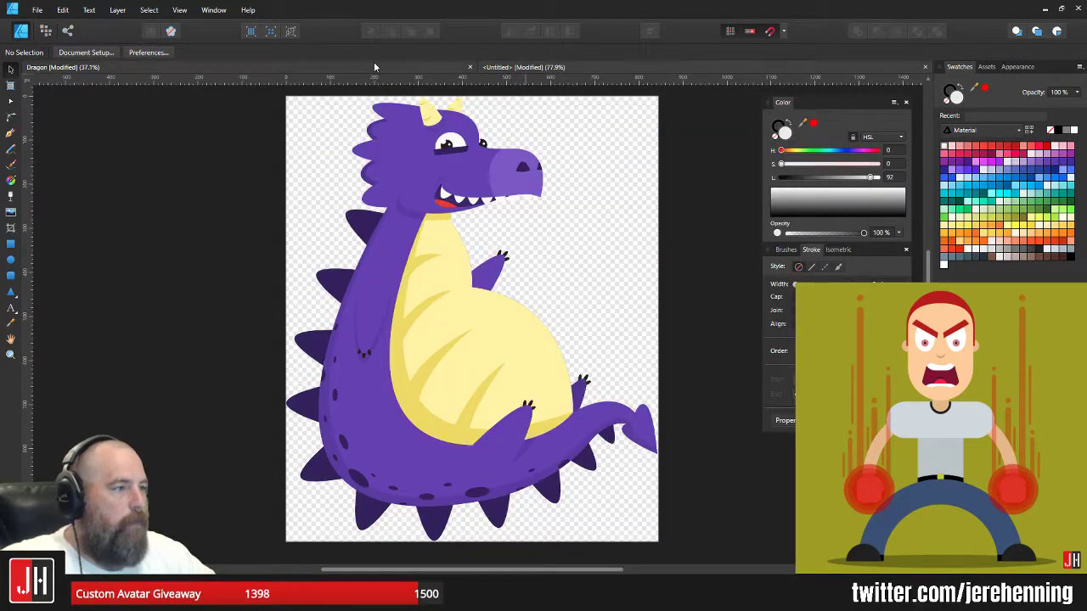
- Return to the Dragon document, copy the FWing group and create a new document from the clipboard
{"action": "left_click", "coordinate": [510, 67]}
{"action": "left_click", "coordinate": [330, 301]}
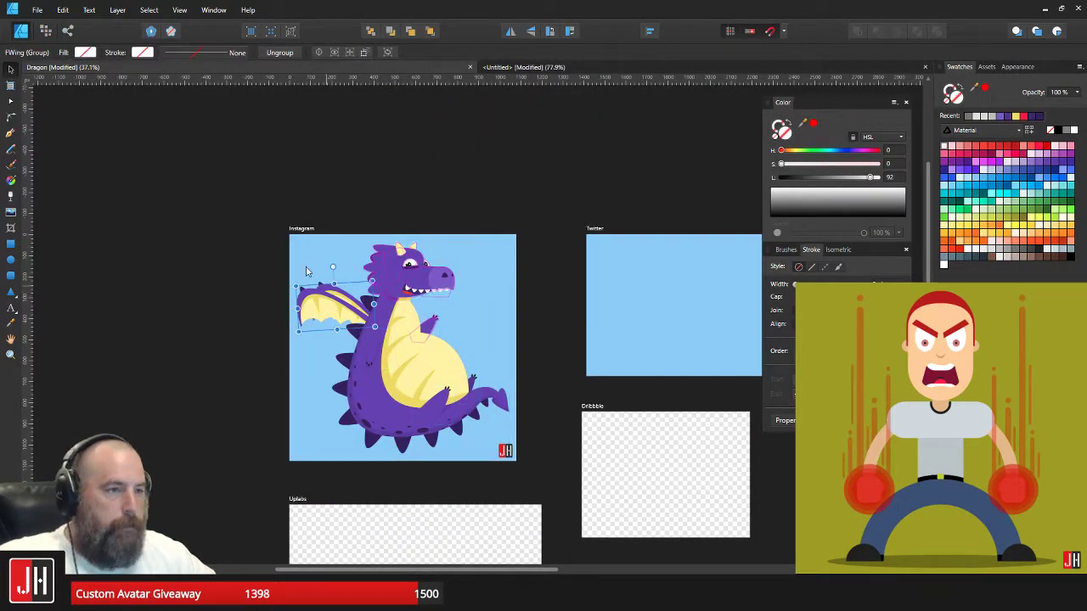
{"action": "left_click", "coordinate": [38, 10]}
{"action": "left_click", "coordinate": [83, 54]}
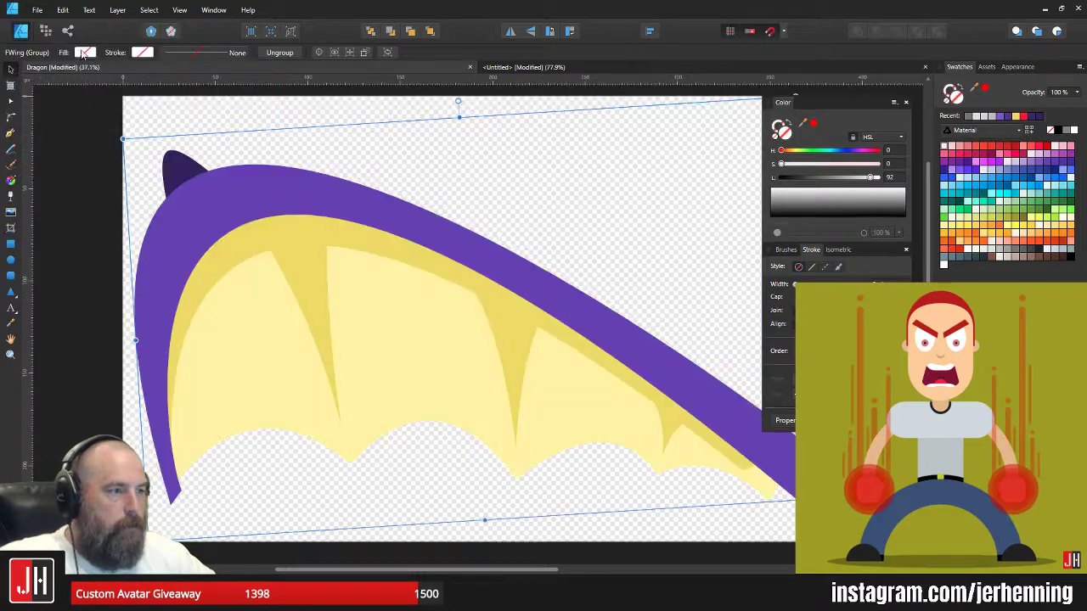
- Export the whole front wing document as a PNG to the Desktop, replacing Dragon 2
{"action": "left_click", "coordinate": [38, 10]}
{"action": "left_click", "coordinate": [46, 209]}
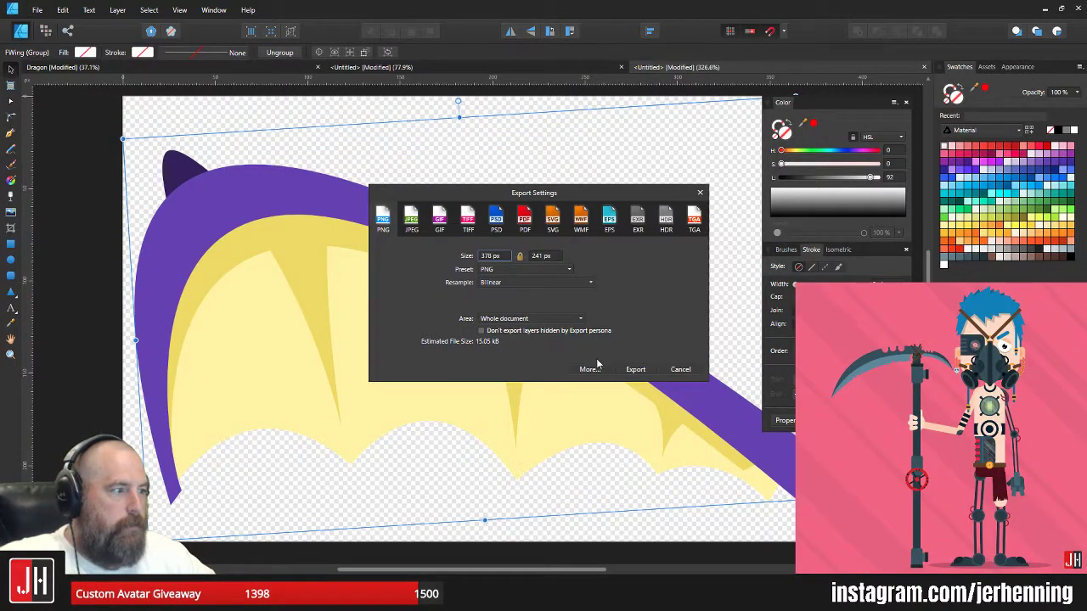
{"action": "left_click", "coordinate": [634, 369]}
{"action": "double_click", "coordinate": [679, 202]}
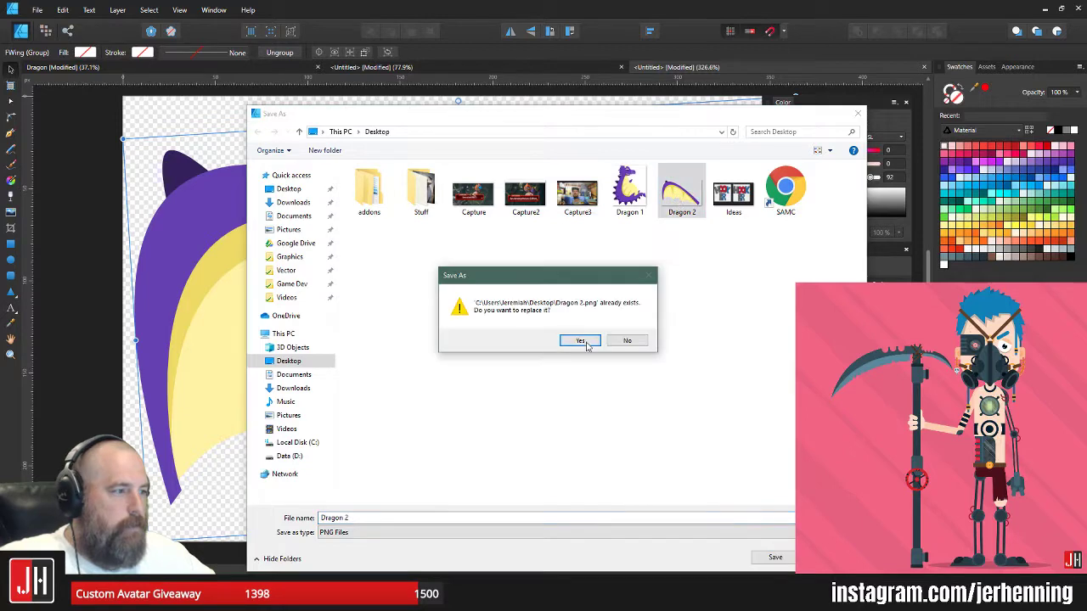
{"action": "left_click", "coordinate": [586, 343]}
- Return to the Dragon document, copy the BWing group and create a new document from the clipboard
{"action": "left_click", "coordinate": [196, 67]}
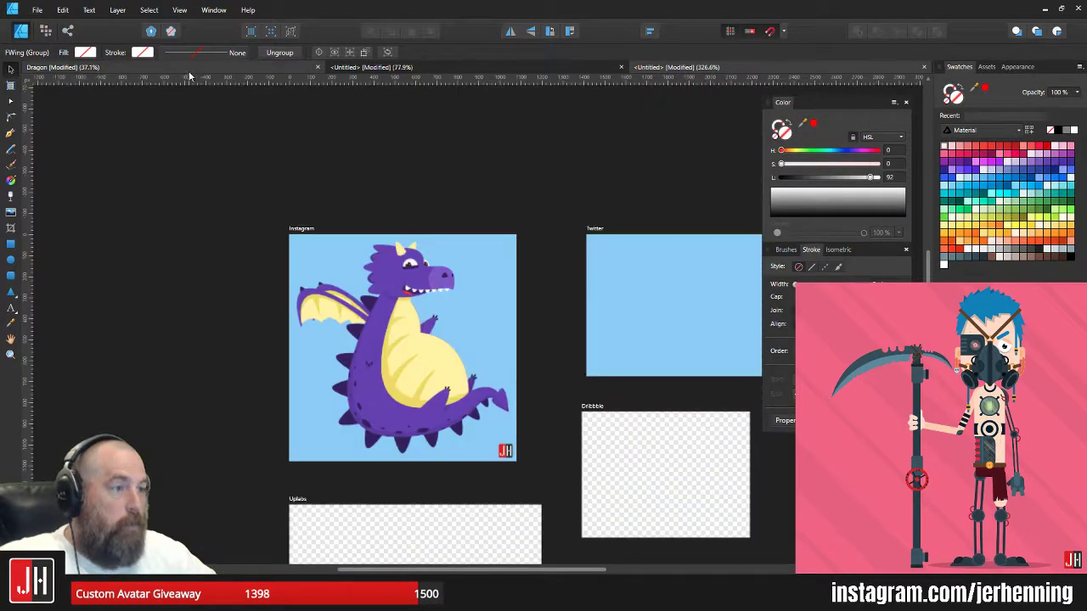
{"action": "left_click", "coordinate": [356, 294]}
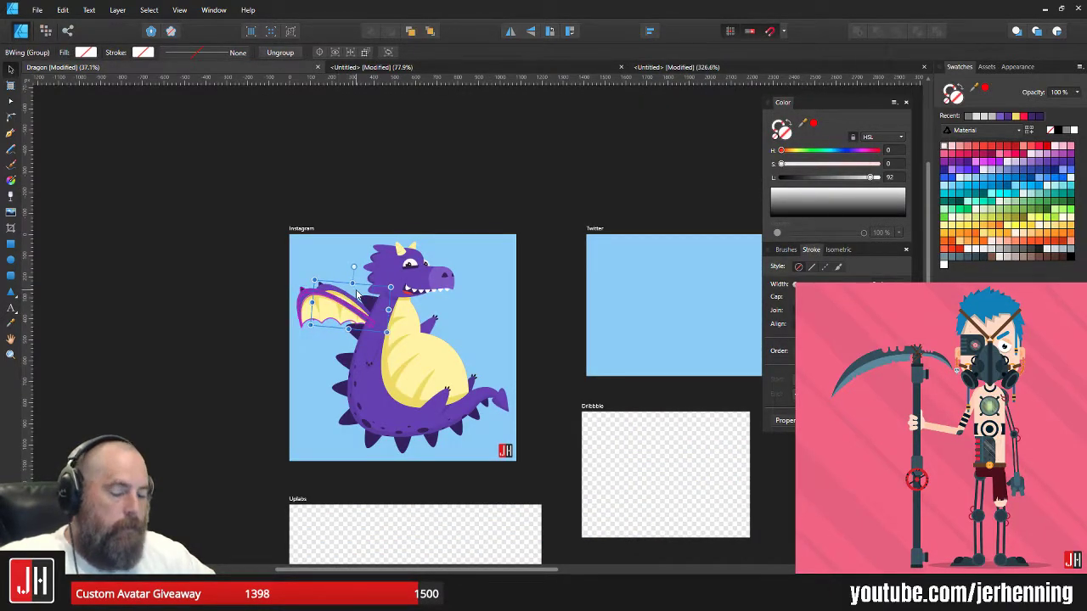
{"action": "left_click", "coordinate": [37, 10]}
{"action": "left_click", "coordinate": [60, 50]}
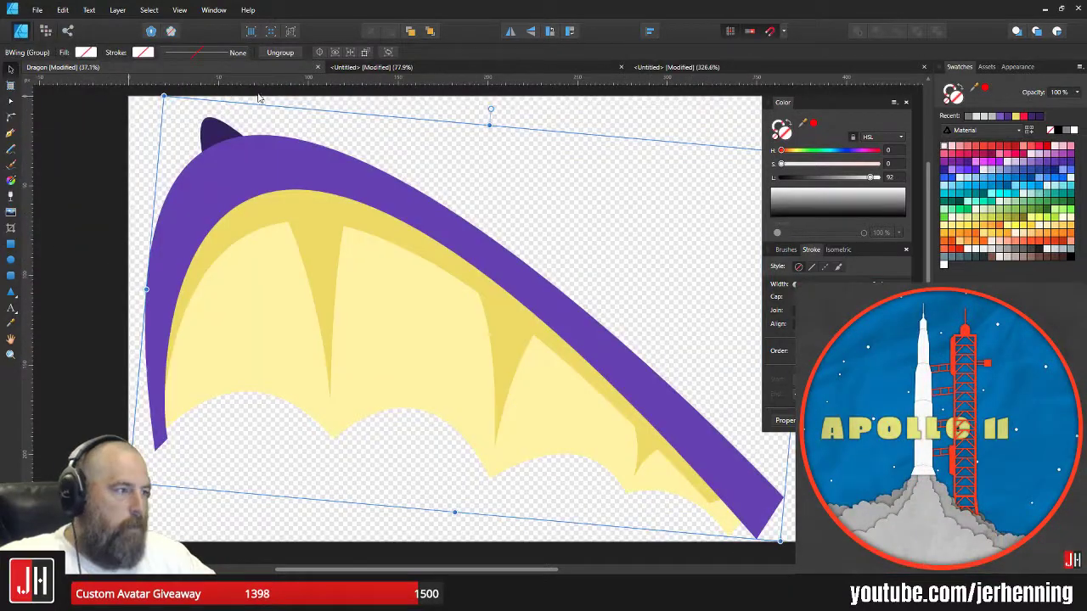
- Start a PNG export of the whole back wing document
{"action": "left_click", "coordinate": [35, 9]}
{"action": "left_click", "coordinate": [133, 211]}
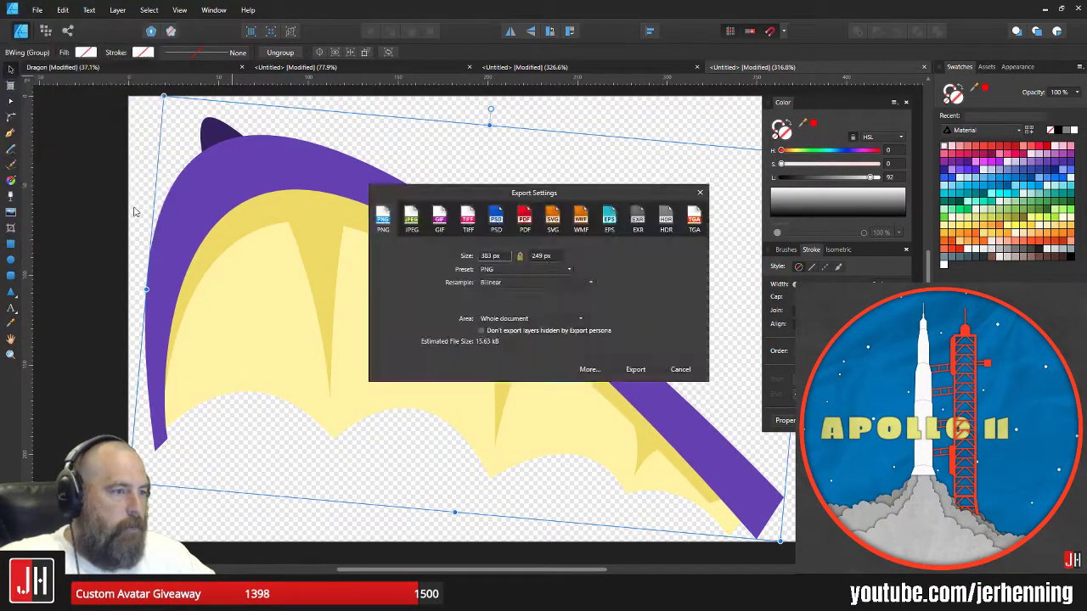